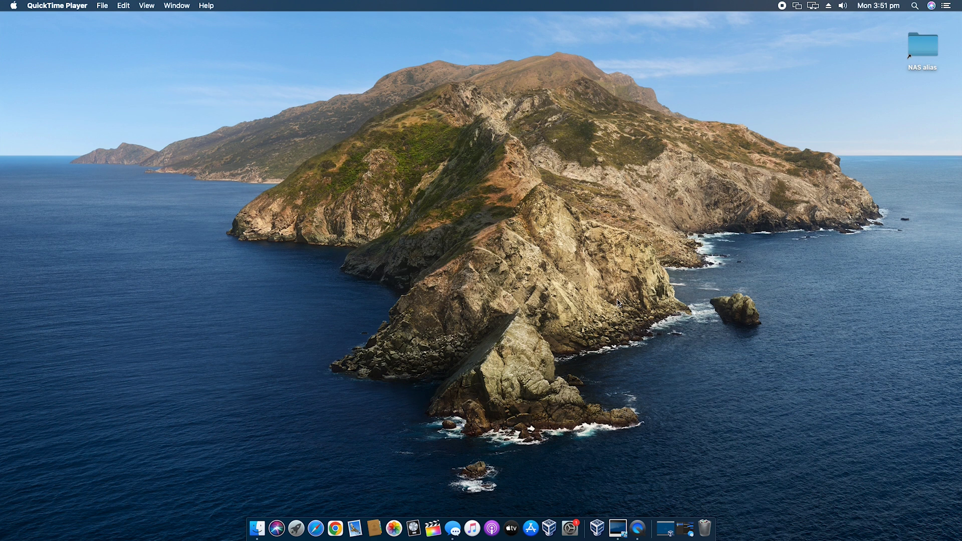
# Step: Open About This Mac from the Apple menu to see the Catalina 10.15.7, 16 GB, GT 630 overview
pyautogui.click(15, 6)
pyautogui.click(26, 20)
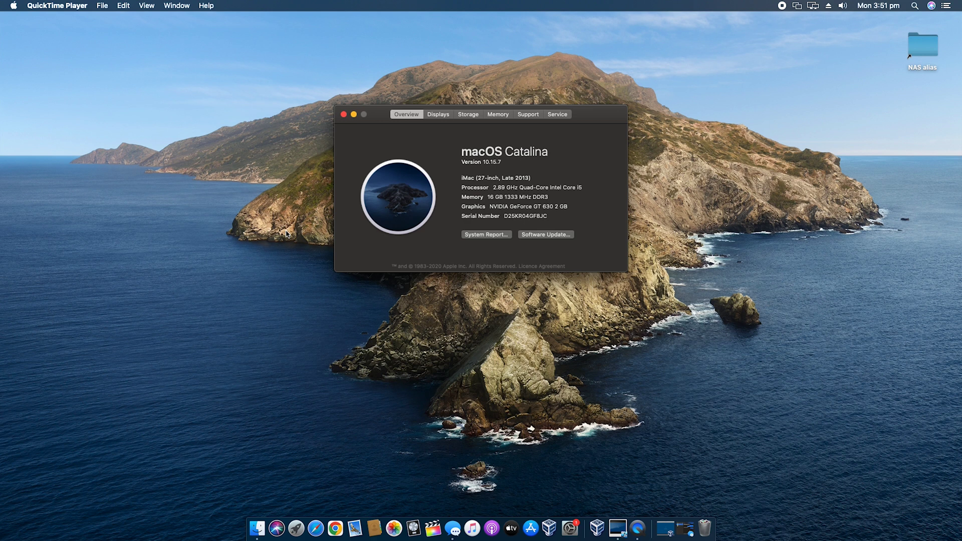
# Step: In the System Report's Graphics/Displays page, highlight the GT 630's Metal supported line, then minimize the report
pyautogui.click(479, 235)
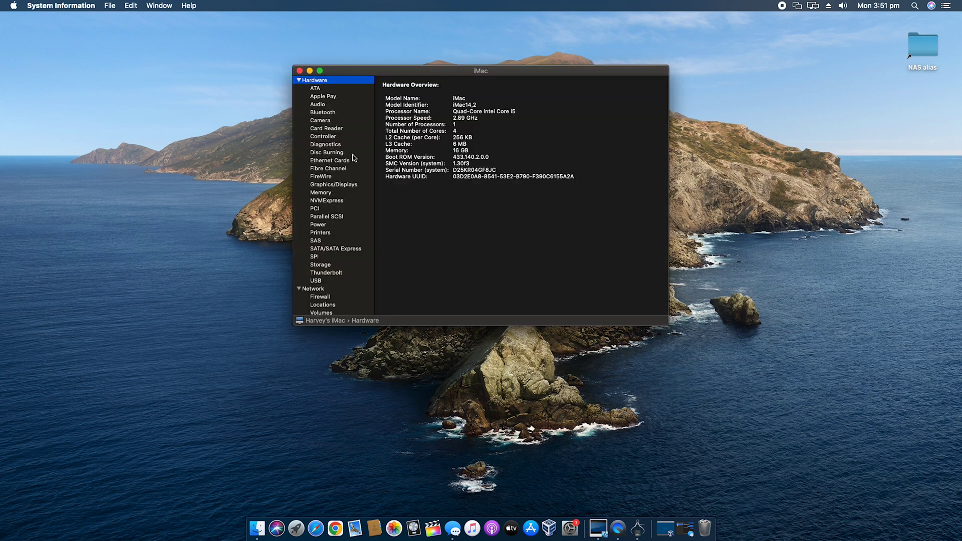
pyautogui.click(323, 186)
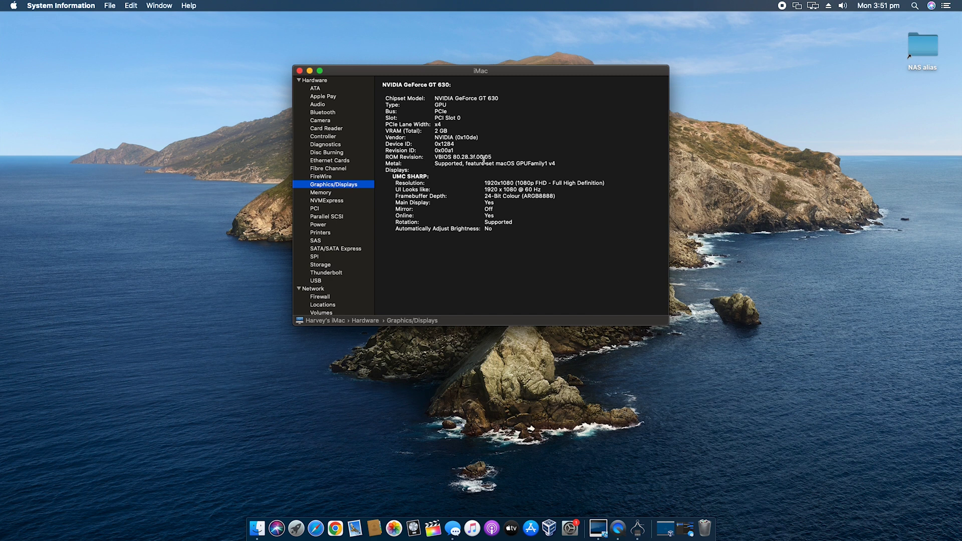
pyautogui.click(483, 158)
pyautogui.click(484, 164)
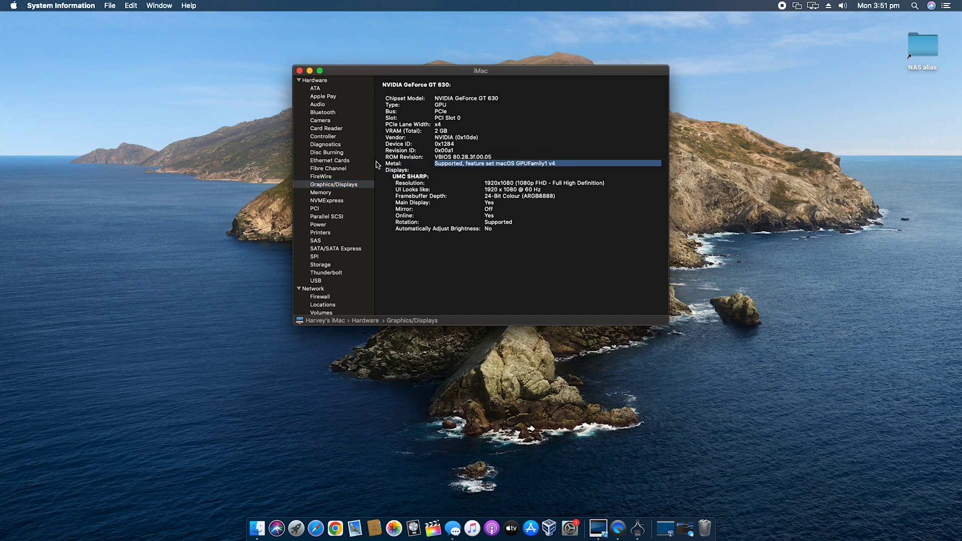
pyautogui.moveTo(379, 164); pyautogui.dragTo(570, 160)
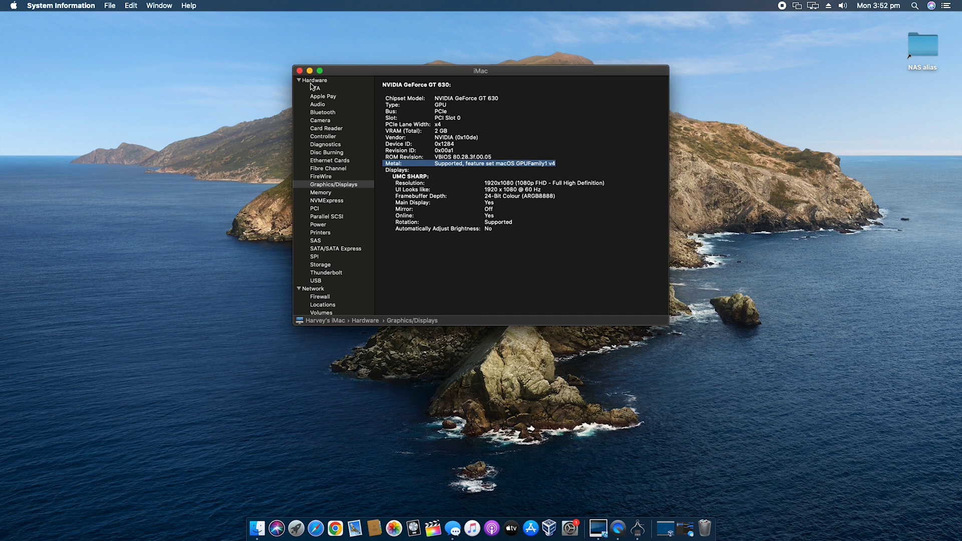
pyautogui.press('super+m')
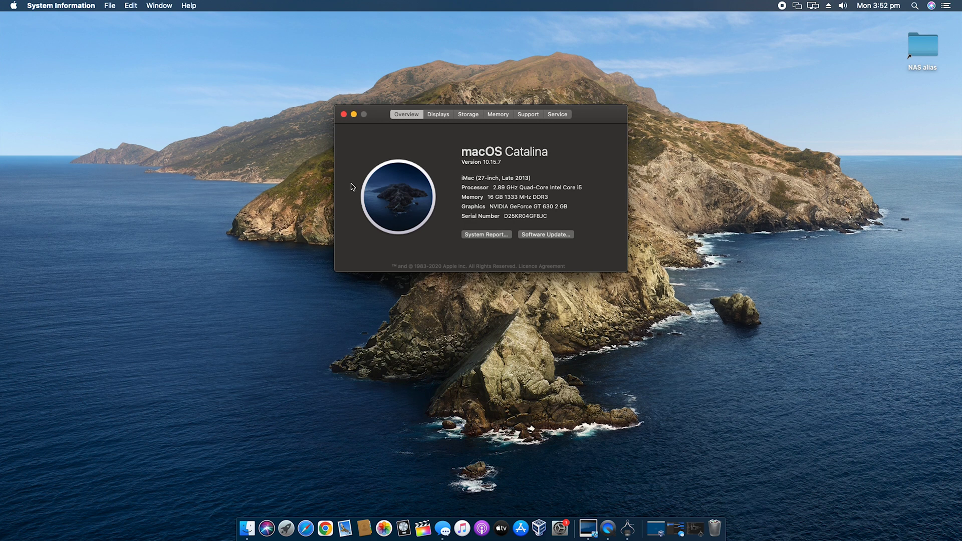
# Step: Review the Displays, Storage, Memory and Service tabs, then close About This Mac
pyautogui.click(444, 116)
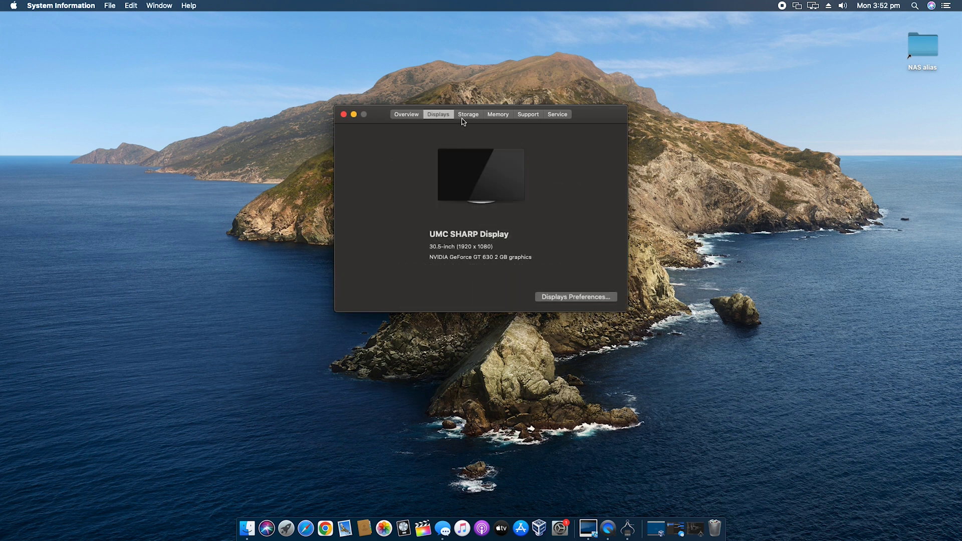
pyautogui.click(468, 115)
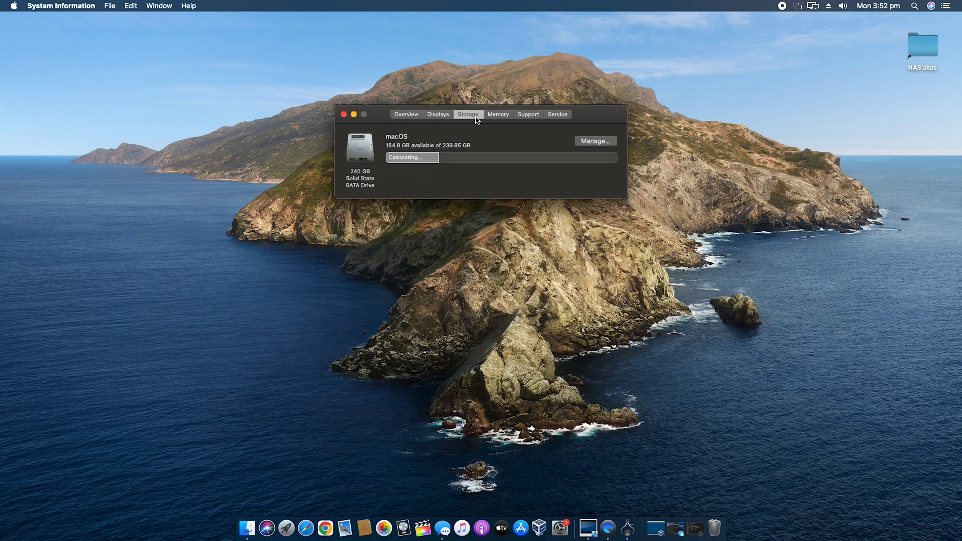
pyautogui.click(506, 116)
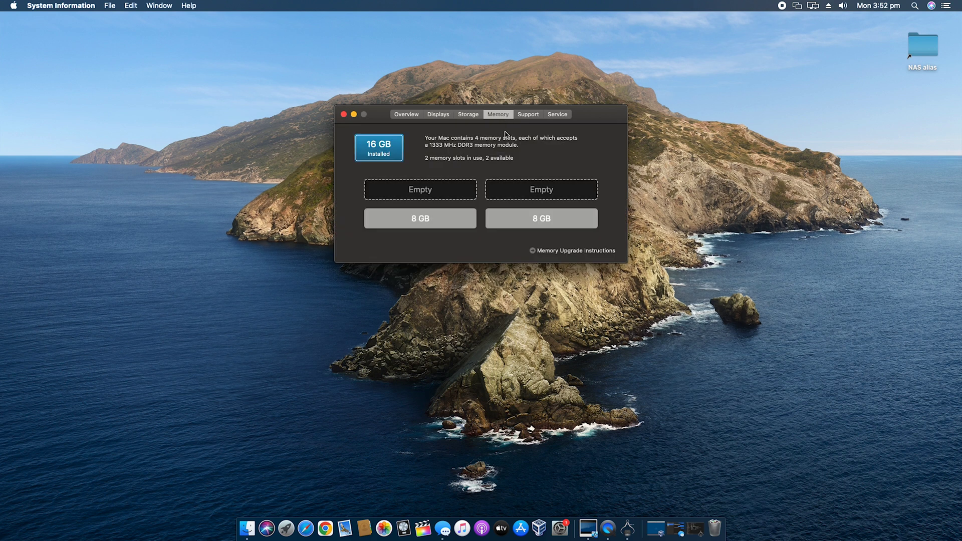
pyautogui.click(557, 115)
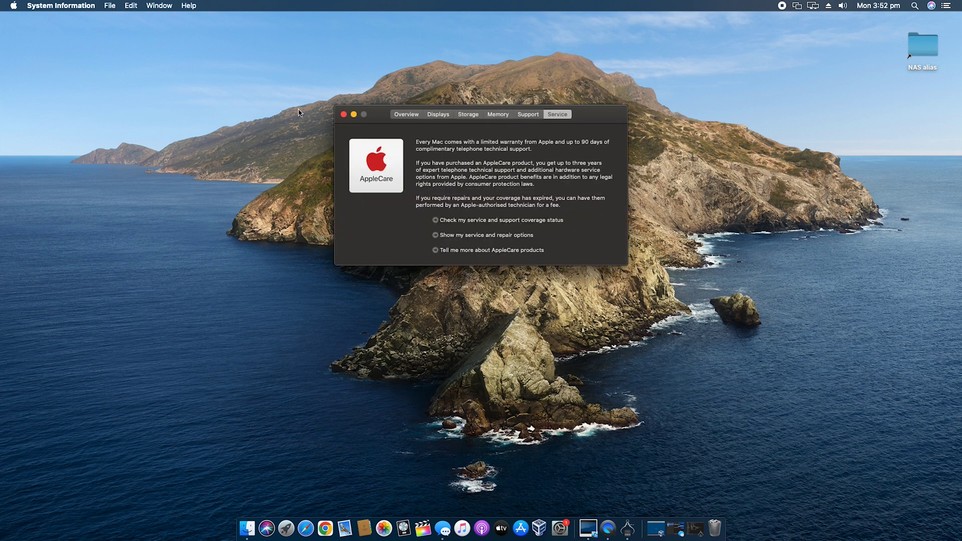
pyautogui.click(343, 115)
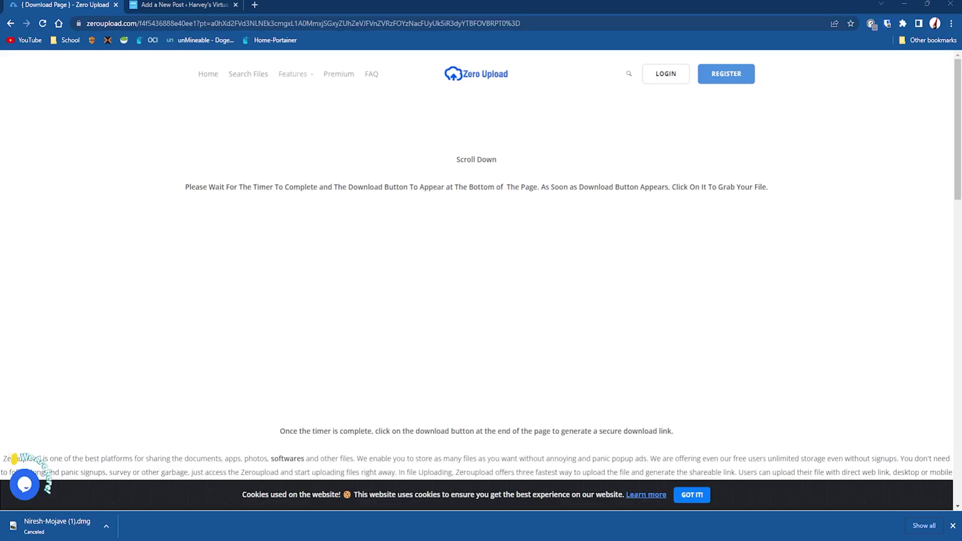
# Step: Scroll the Zero Upload page to the Niresh-Mojave.dmg (6.08 GB) download button
pyautogui.scroll(-15, 432, 237)
pyautogui.scroll(8, 427, 260)
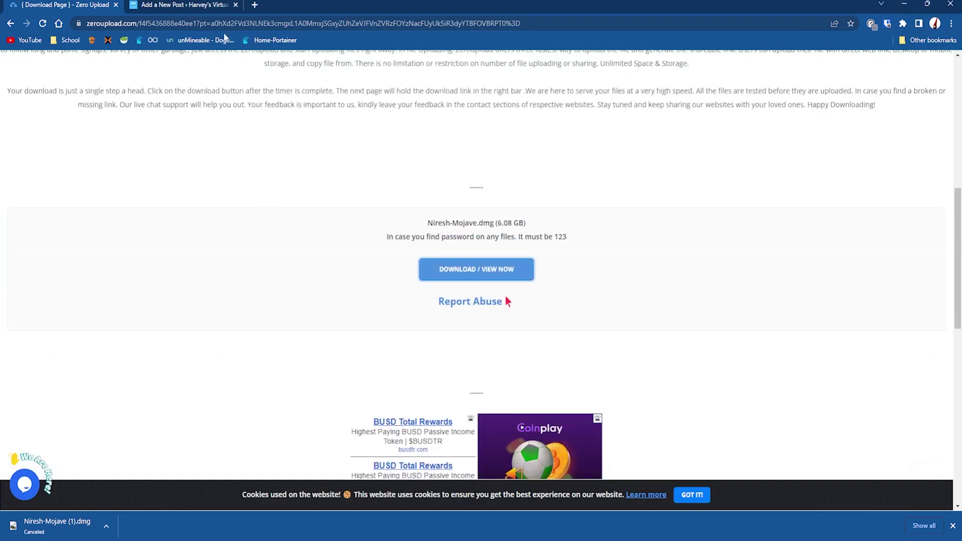
# Step: Check the Mojave DMG link in the WordPress draft post, then go back to the Zero Upload page
pyautogui.click(183, 4)
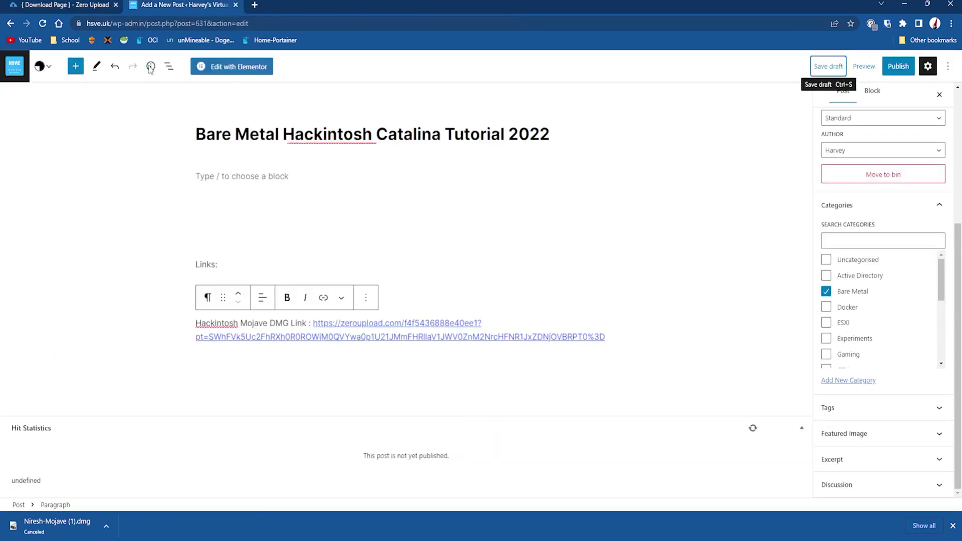
pyautogui.click(66, 4)
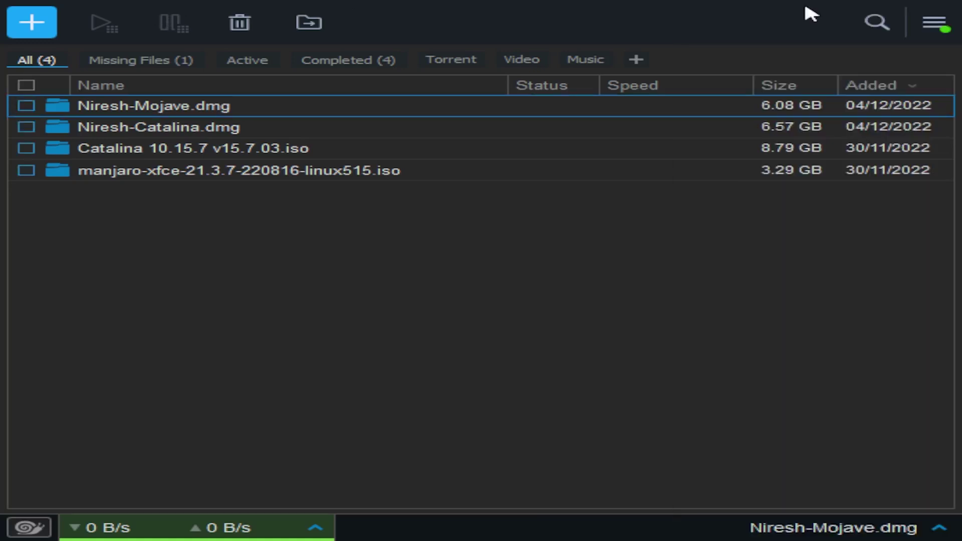
# Step: Add a new Niresh-Mojave.dmg download, replacing the old URL with a freshly pasted download link
pyautogui.click(38, 20)
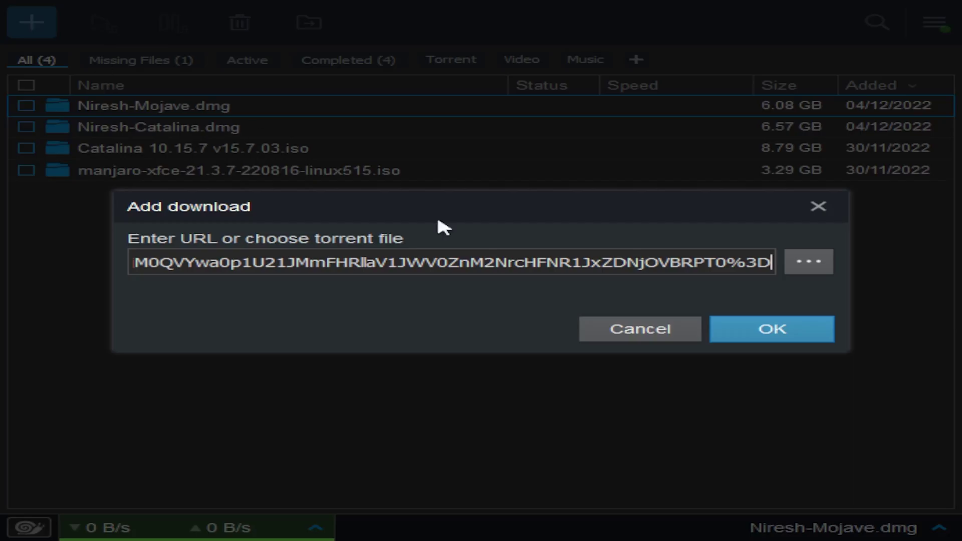
pyautogui.click(750, 328)
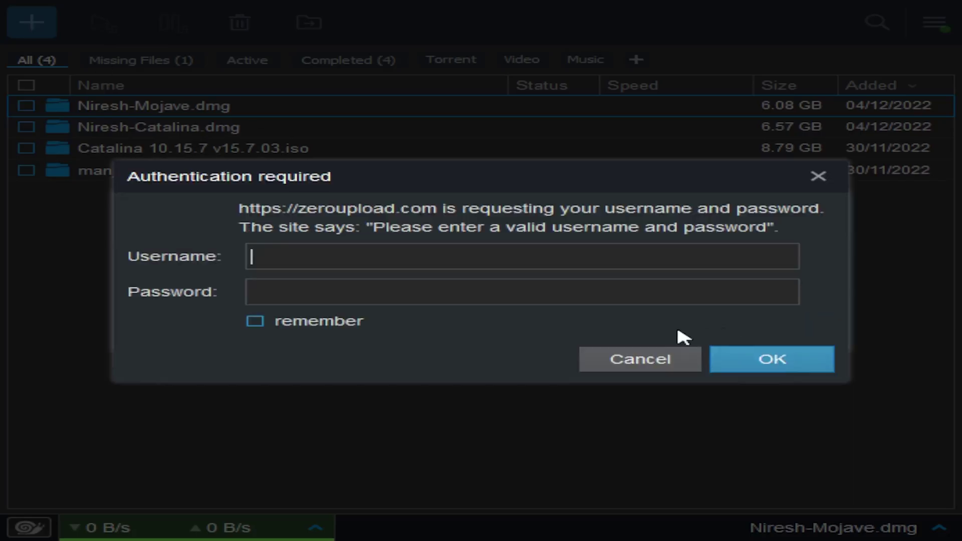
pyautogui.click(819, 176)
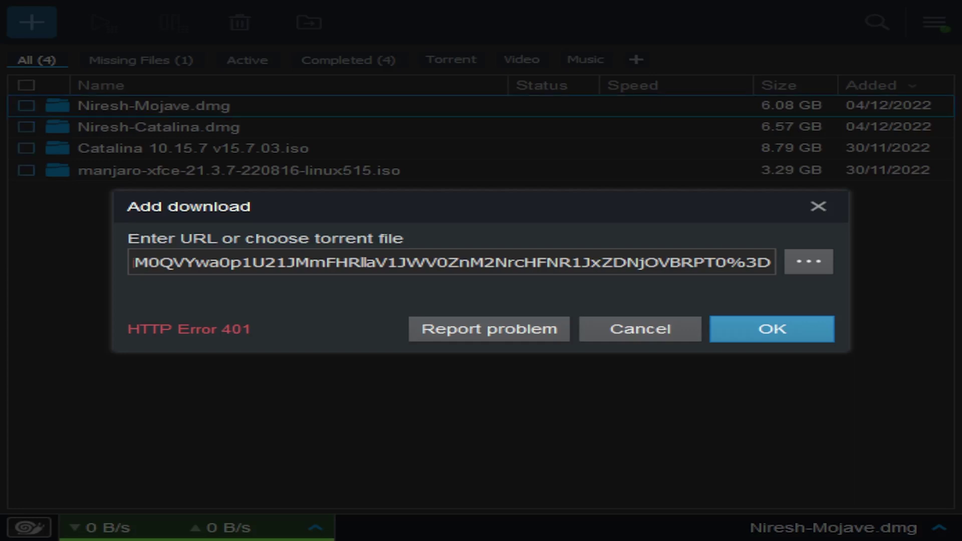
pyautogui.click(652, 266)
pyautogui.hotkey('ctrl', 'a')
pyautogui.hotkey('ctrl', 'v')
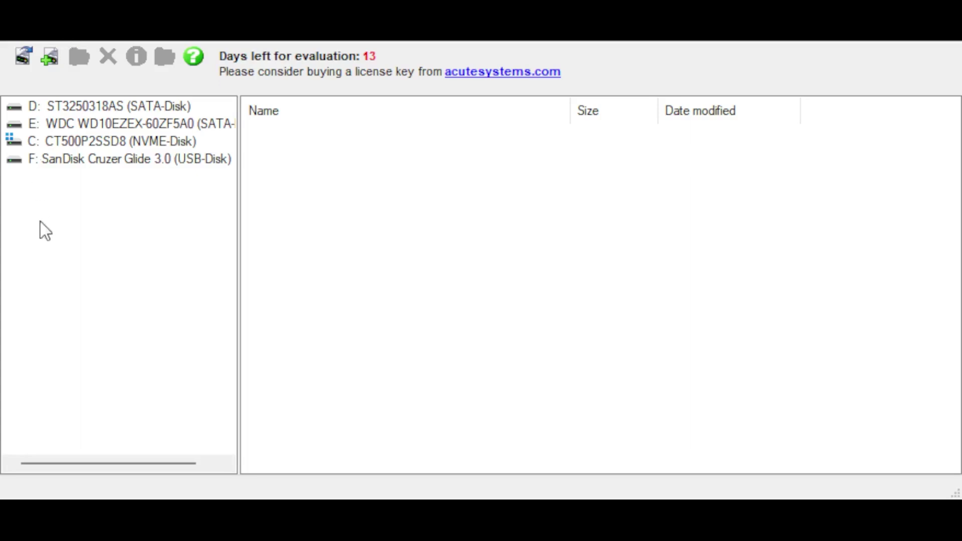
# Step: Select the F: SanDisk Cruzer Glide 3.0 drive in TransMac's drive list
pyautogui.click(86, 160)
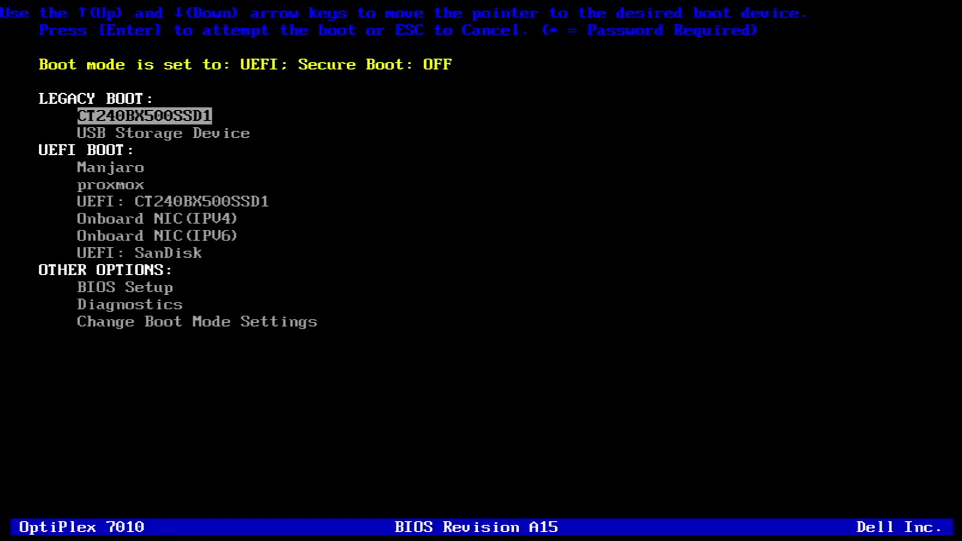
# Step: Move down the Dell boot menu toward BIOS Setup under Other Options
pyautogui.press('Down')
pyautogui.press('Down')
pyautogui.press('Down')
pyautogui.press('Down')
pyautogui.press('Down')
pyautogui.press('Down')
pyautogui.press('Down')
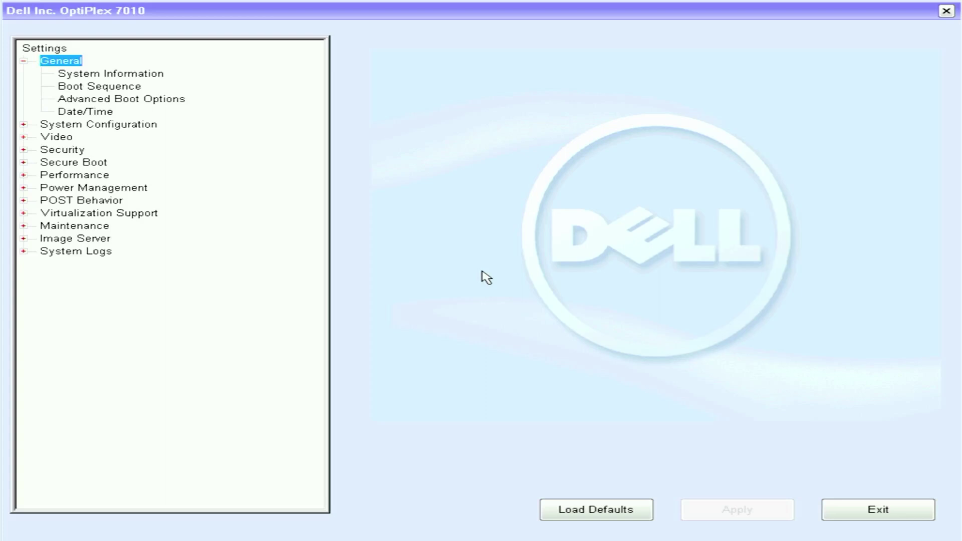
# Step: Navigate the General settings tree to the Boot Sequence page
pyautogui.press('Down')
pyautogui.press('Down')
pyautogui.press('Up')
pyautogui.press('Up')
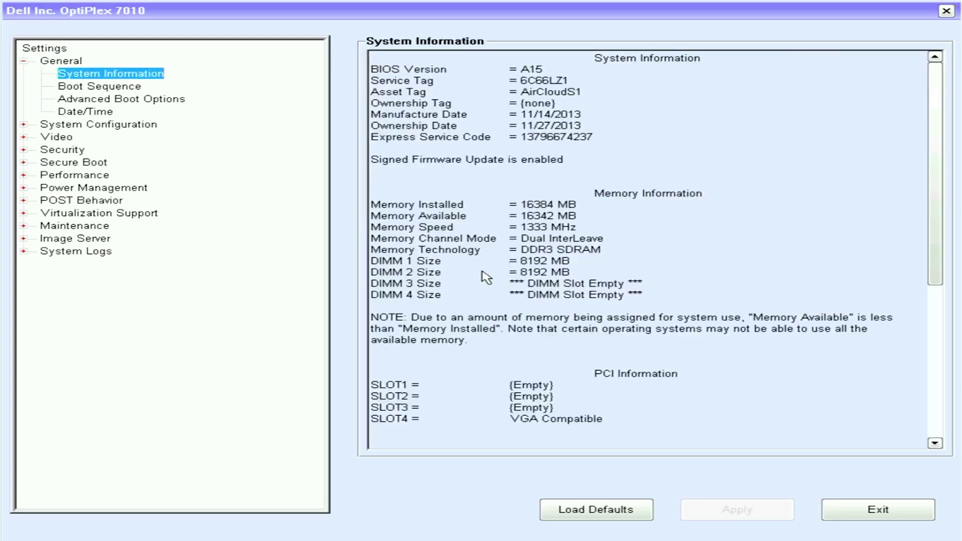
pyautogui.press('Down')
pyautogui.press('Down')
pyautogui.press('Up')
pyautogui.press('Down')
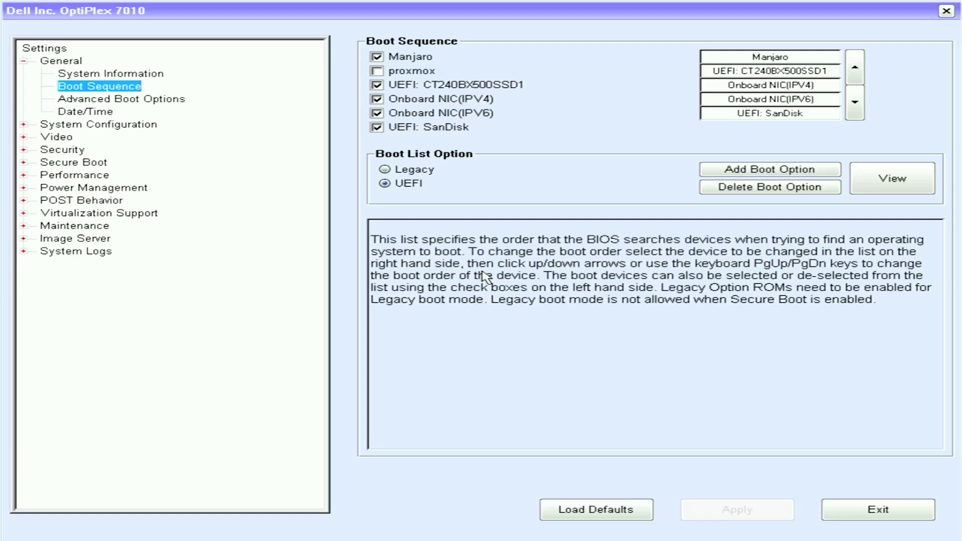
# Step: Untick Manjaro, Onboard NIC(IPV4) and Onboard NIC(IPV6), keeping CT240BX500SSD1 and SanDisk
pyautogui.press('space')
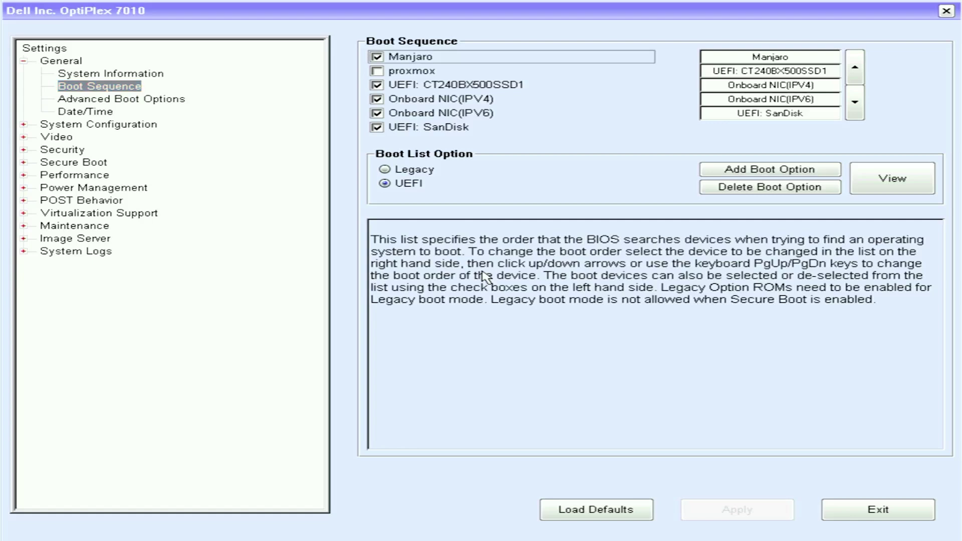
pyautogui.press('Down')
pyautogui.press('Down')
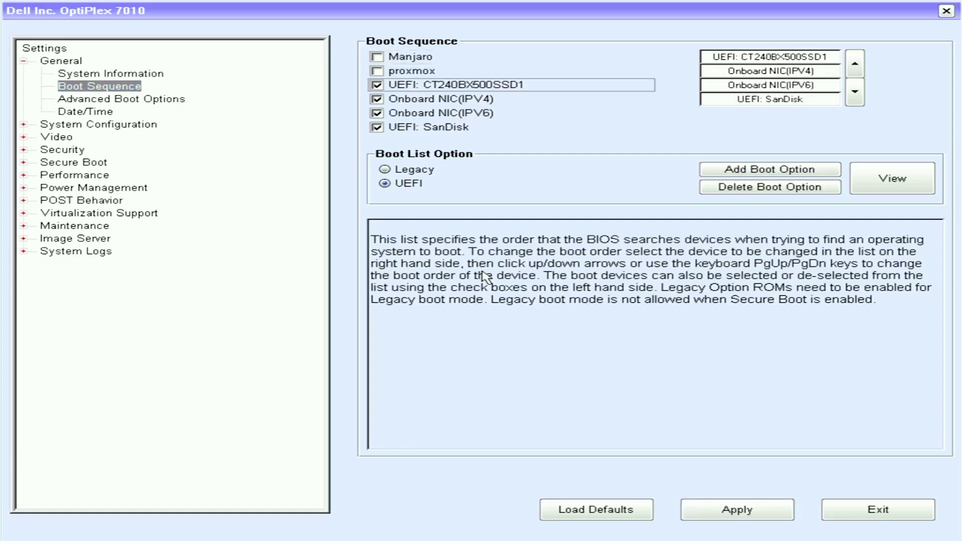
pyautogui.press('Down')
pyautogui.press('space')
pyautogui.press('Down')
pyautogui.press('space')
pyautogui.press('Down')
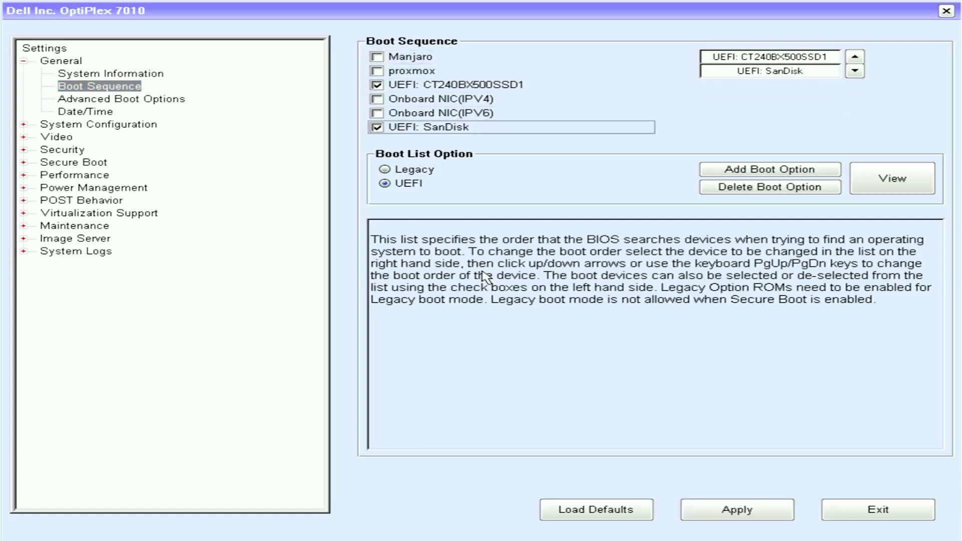
pyautogui.press('Down')
pyautogui.press('Down')
# Step: Apply the trimmed boot sequence and move on toward System Configuration
pyautogui.press('Tab')
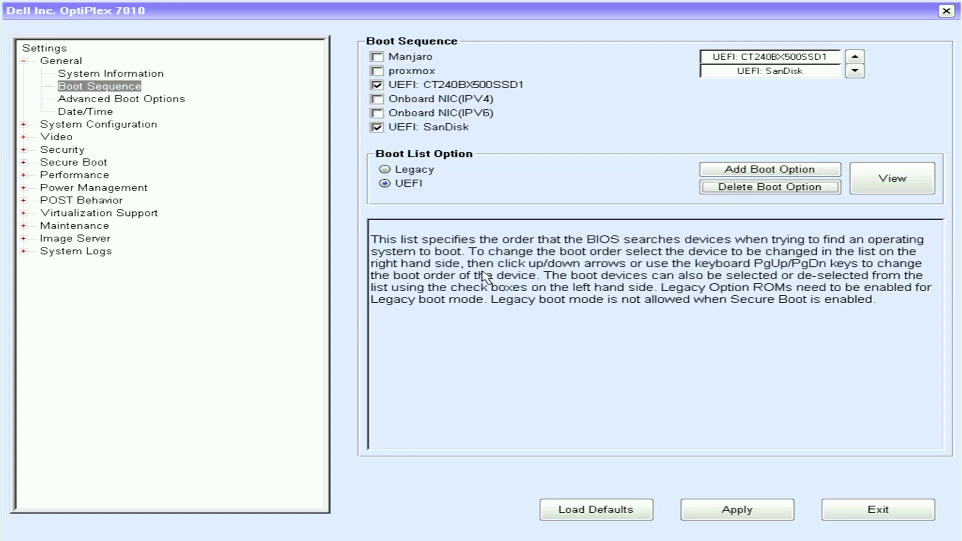
pyautogui.press('Tab')
pyautogui.press('Tab')
pyautogui.press('Return')
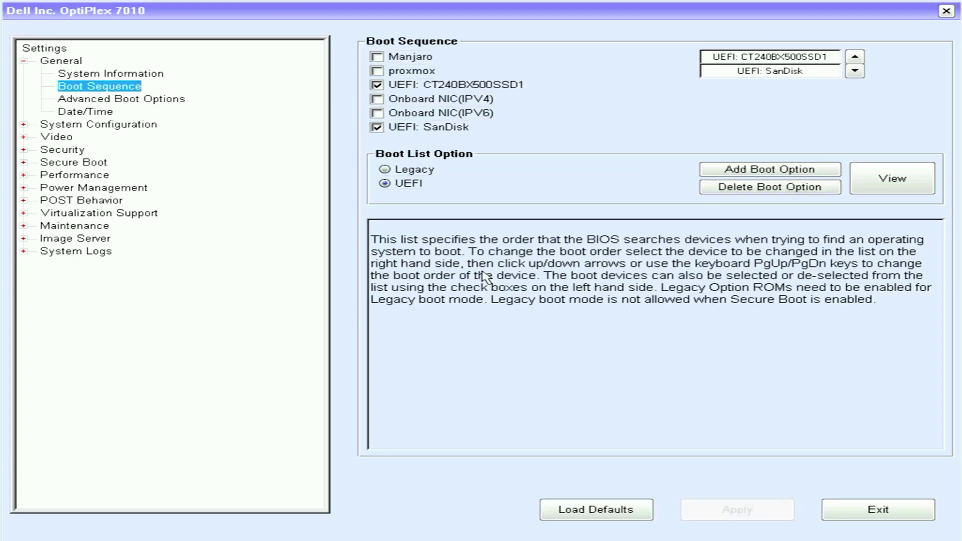
pyautogui.press('Down')
pyautogui.press('Down')
pyautogui.press('Down')
# Step: Browse System Configuration and Performance down to Virtualization, showing Intel Virtualization Technology enabled
pyautogui.press('Right')
pyautogui.press('Down')
pyautogui.press('Down')
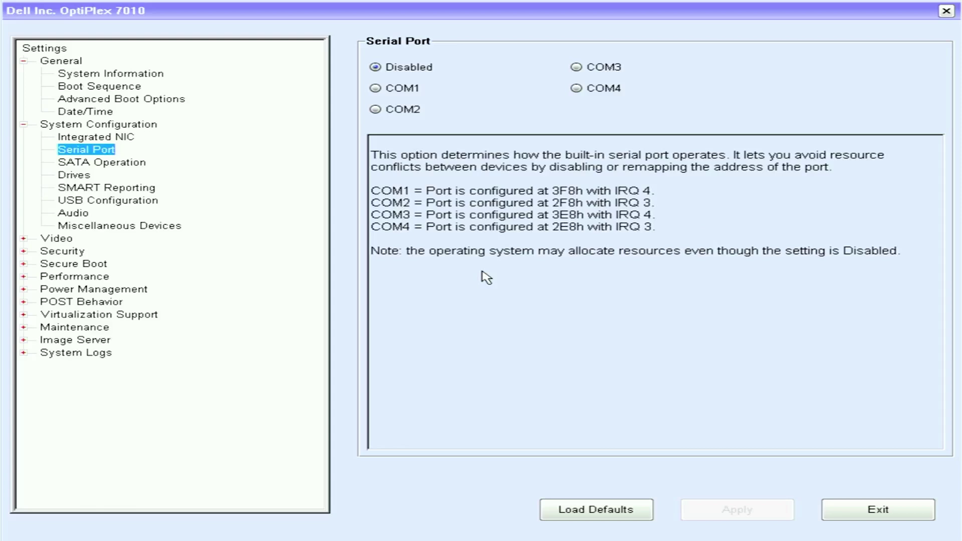
pyautogui.press('Down')
pyautogui.press('Down')
pyautogui.press('Down')
pyautogui.press('Down')
pyautogui.press('Down')
pyautogui.press('Up')
pyautogui.press('Up')
pyautogui.press('Up')
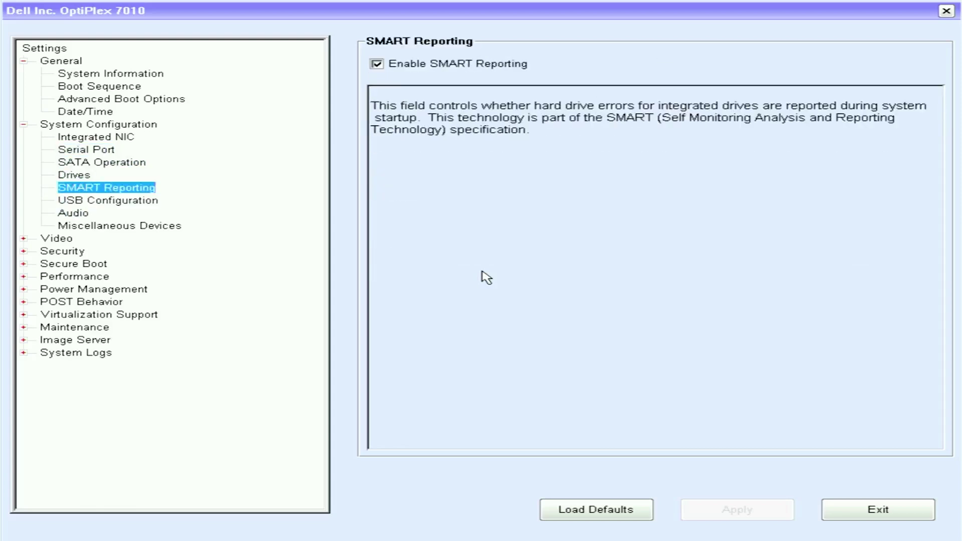
pyautogui.press('Down')
pyautogui.press('Up')
pyautogui.press('Up')
pyautogui.press('Down')
pyautogui.press('Down')
pyautogui.press('Down')
pyautogui.press('Down')
pyautogui.press('Down')
pyautogui.press('Down')
pyautogui.press('Down')
pyautogui.press('Down')
pyautogui.press('Down')
pyautogui.press('Right')
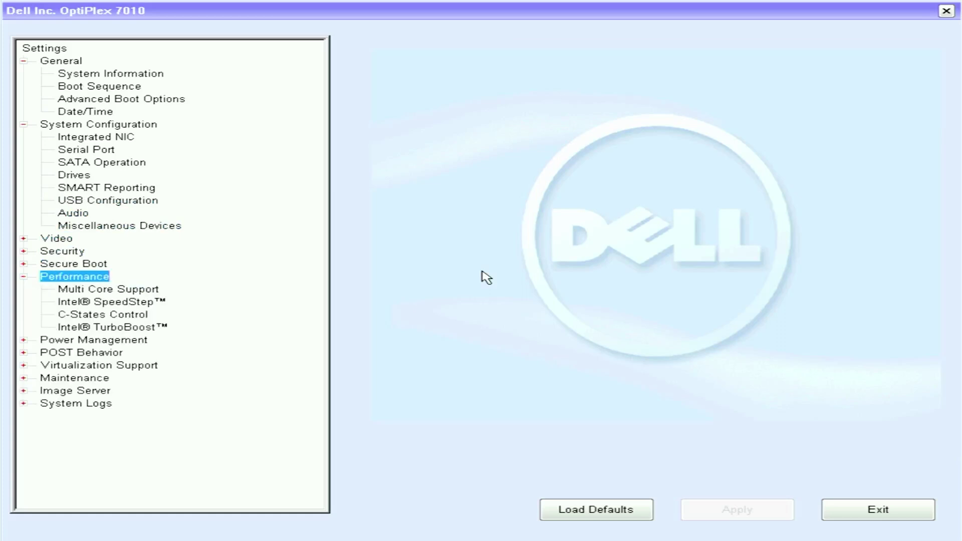
pyautogui.press('Down')
pyautogui.press('Down')
pyautogui.press('Down')
pyautogui.press('Down')
pyautogui.press('Down')
pyautogui.press('Down')
pyautogui.press('Down')
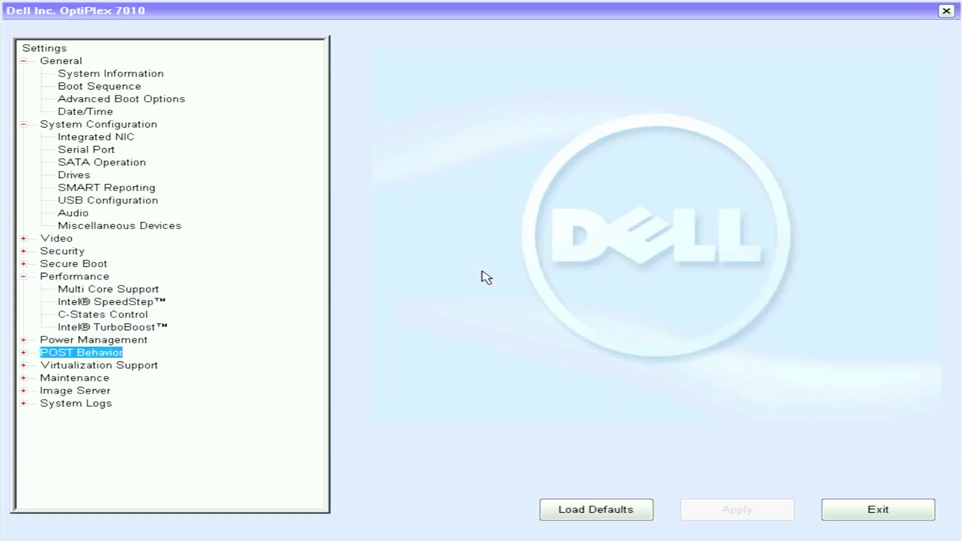
pyautogui.press('Right')
pyautogui.press('Down')
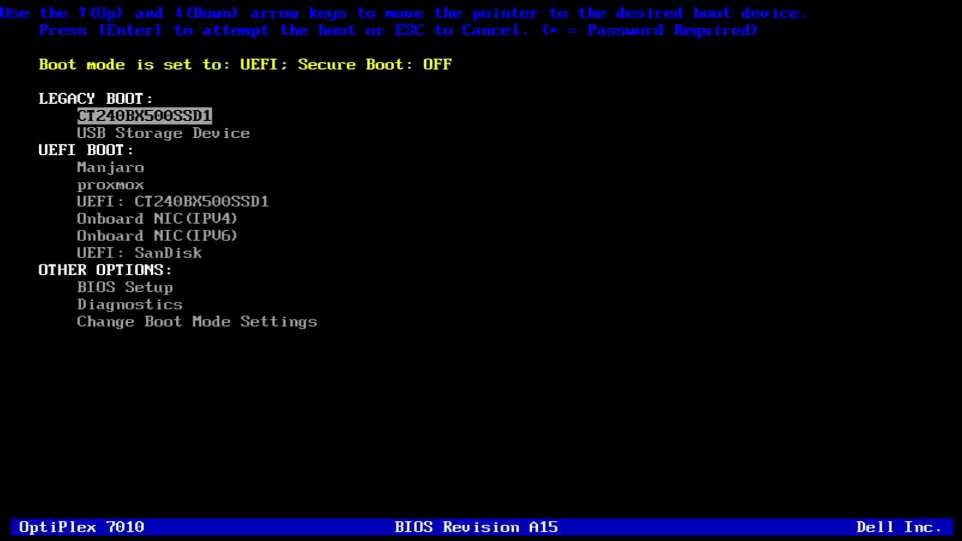
# Step: Pick the UEFI: SanDisk entry in the Dell one-time boot menu to boot the USB stick
pyautogui.press('Down')
pyautogui.press('Down')
pyautogui.press('Down')
pyautogui.press('Down')
pyautogui.press('Down')
pyautogui.press('Down')
pyautogui.press('Down')
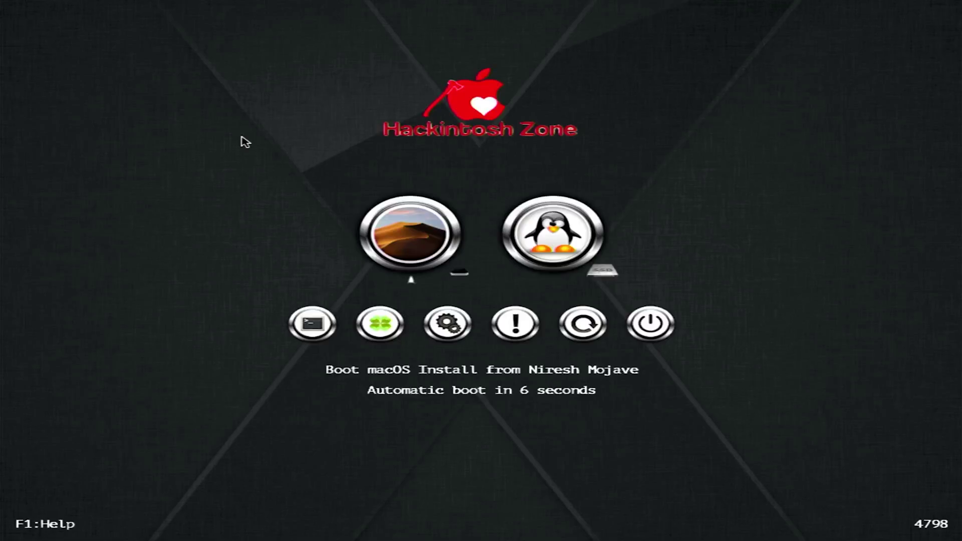
# Step: Halt Clover's countdown and select the macOS Install from Niresh Mojave entry to boot it
pyautogui.press('Right')
pyautogui.press('Left')
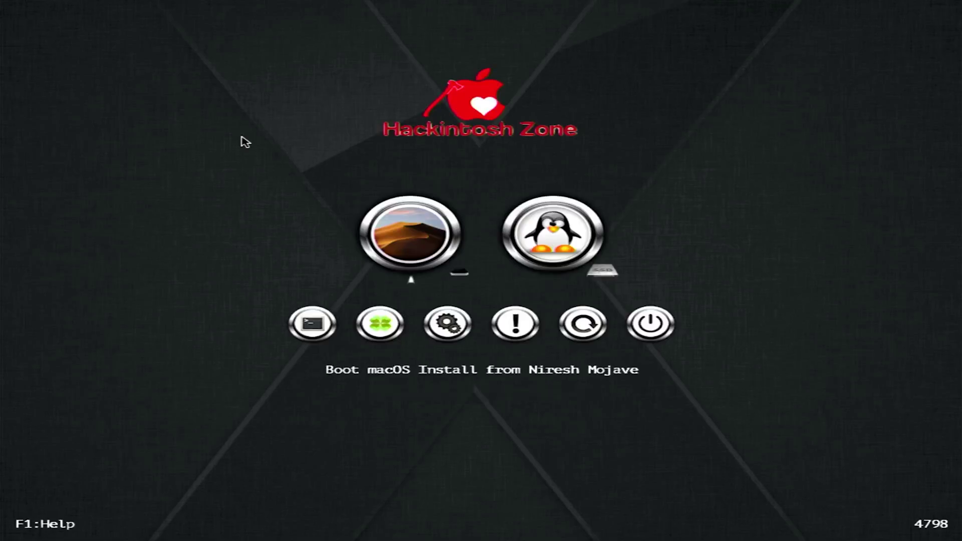
pyautogui.press('Right')
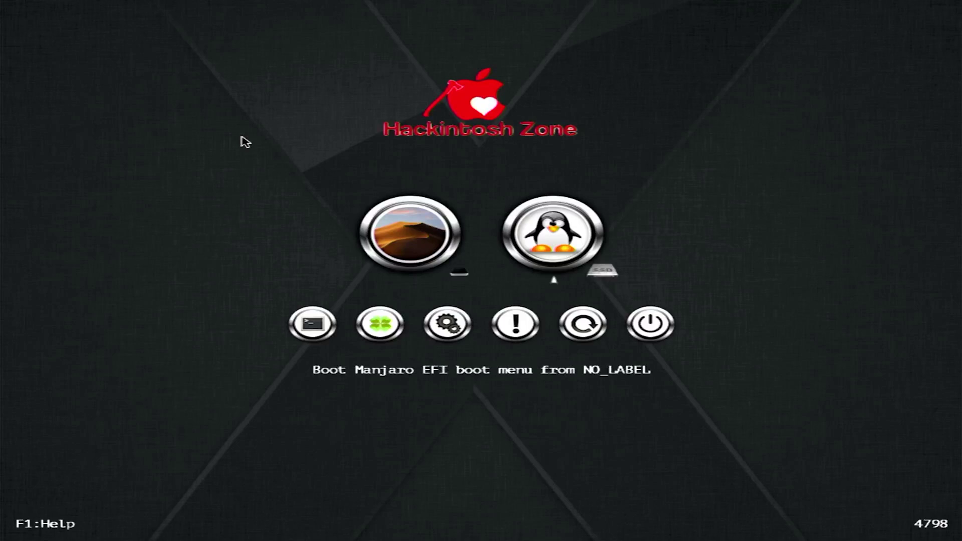
pyautogui.press('Left')
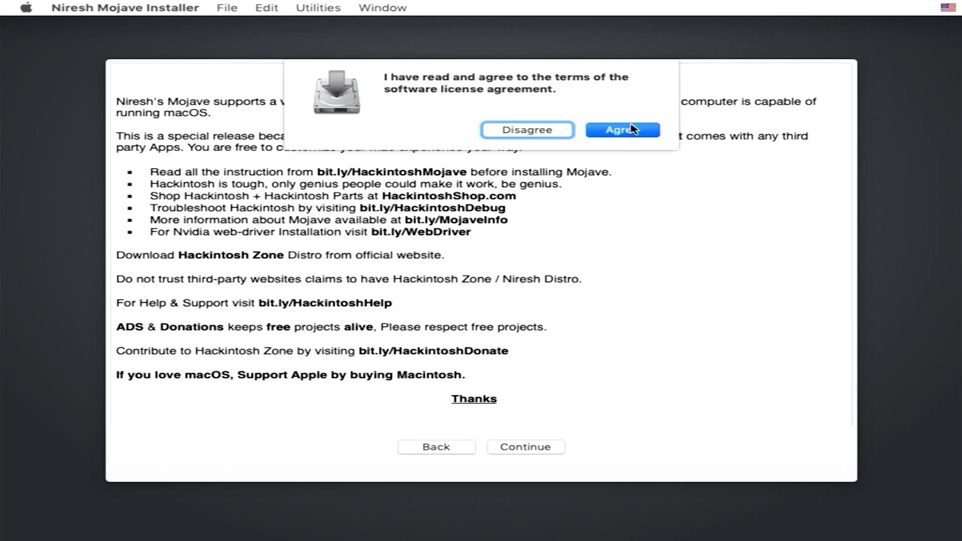
pyautogui.click(617, 71)
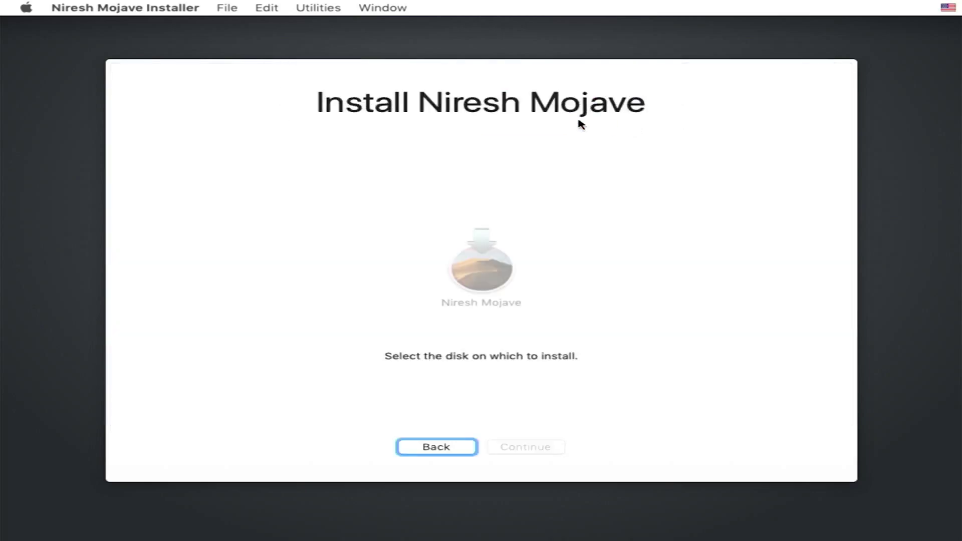
pyautogui.click(323, 8)
pyautogui.click(350, 106)
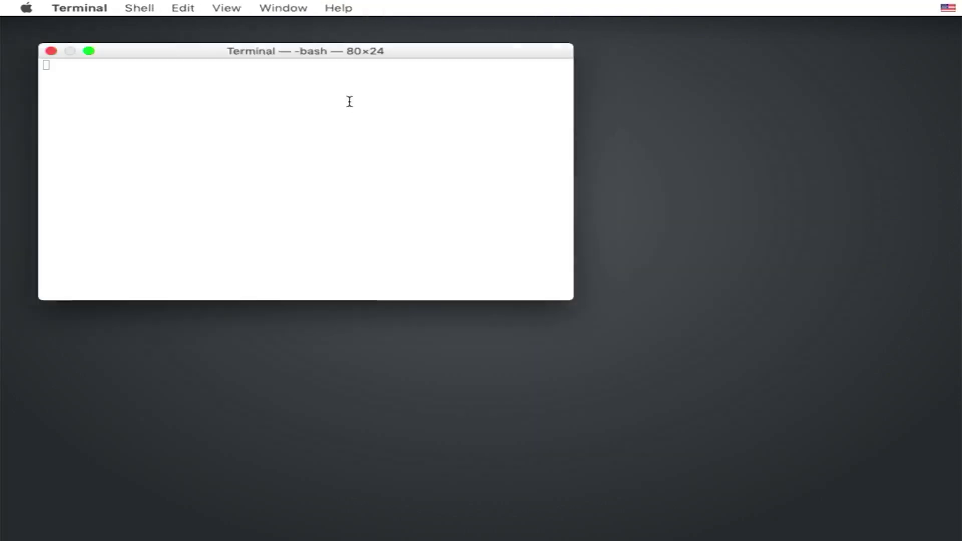
pyautogui.write('date')
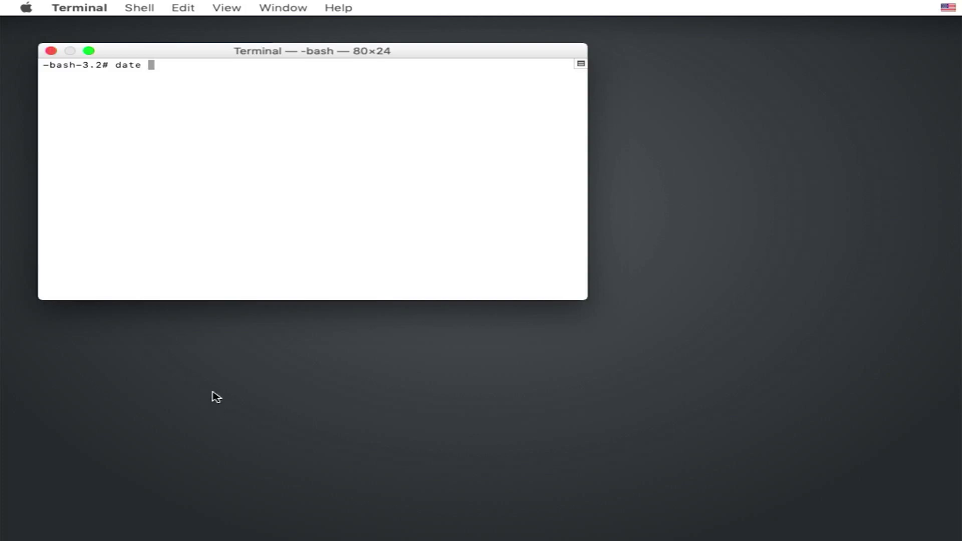
pyautogui.write('030300002019')
pyautogui.press('Return')
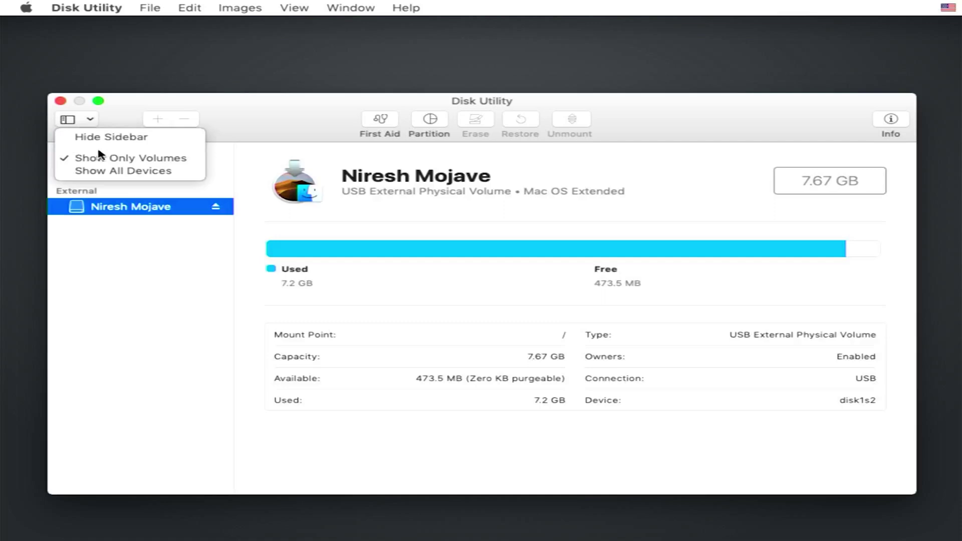
# Step: Erase the 240 GB CT240BX500SSD1 drive as APFS named 'macOS', then close Disk Utility
pyautogui.click(100, 169)
pyautogui.click(101, 168)
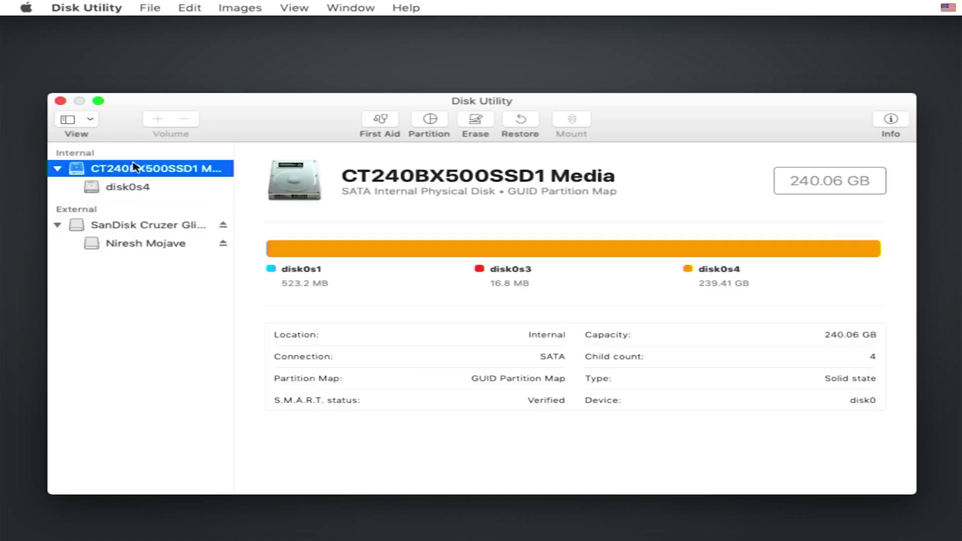
pyautogui.click(471, 131)
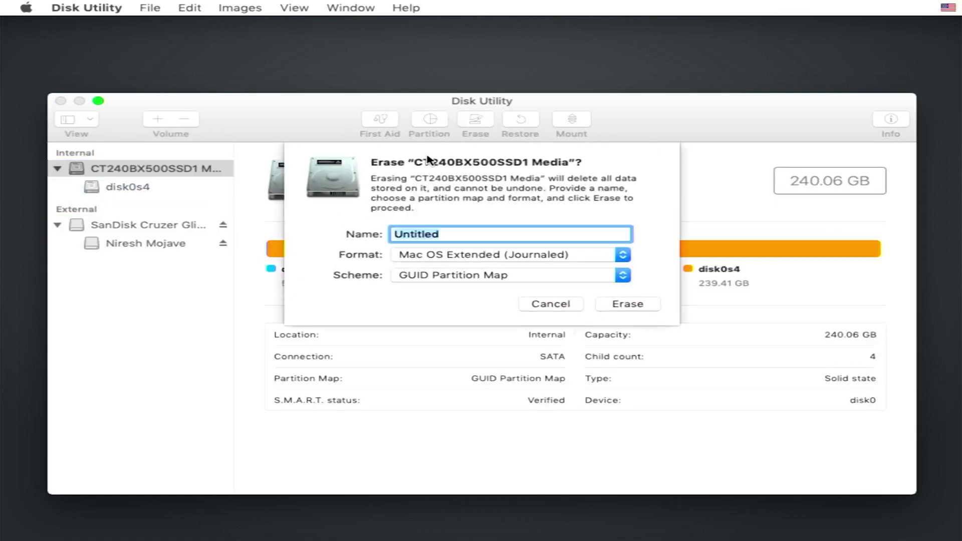
pyautogui.write('macOS')
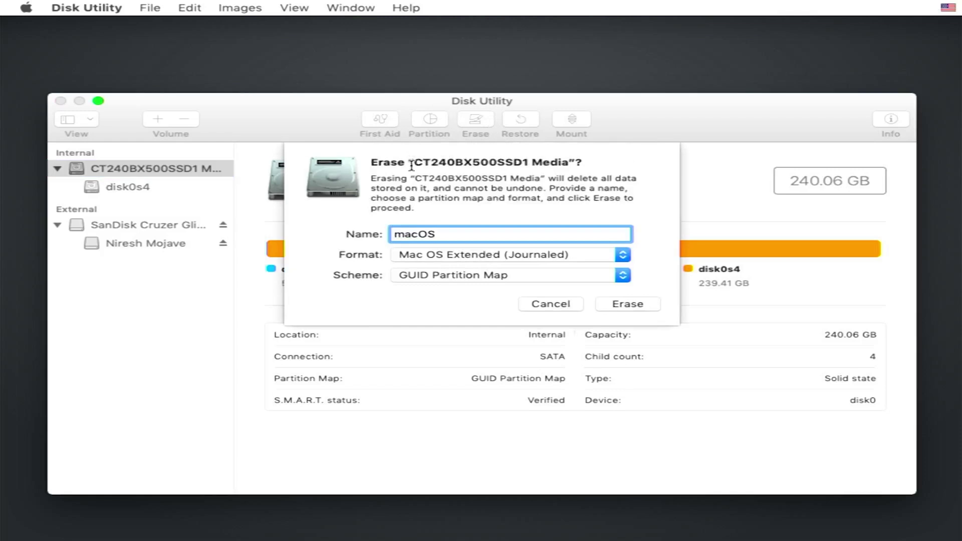
pyautogui.click(429, 254)
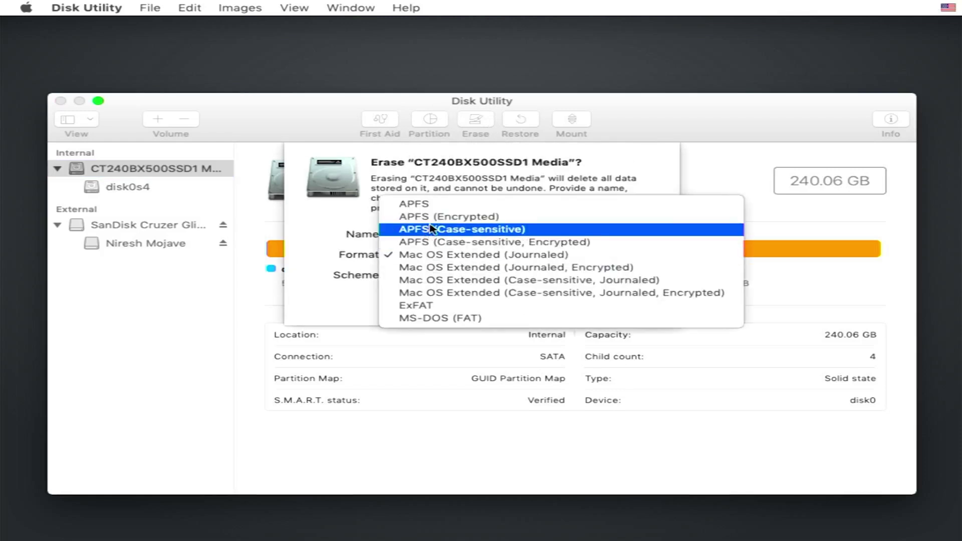
pyautogui.click(431, 206)
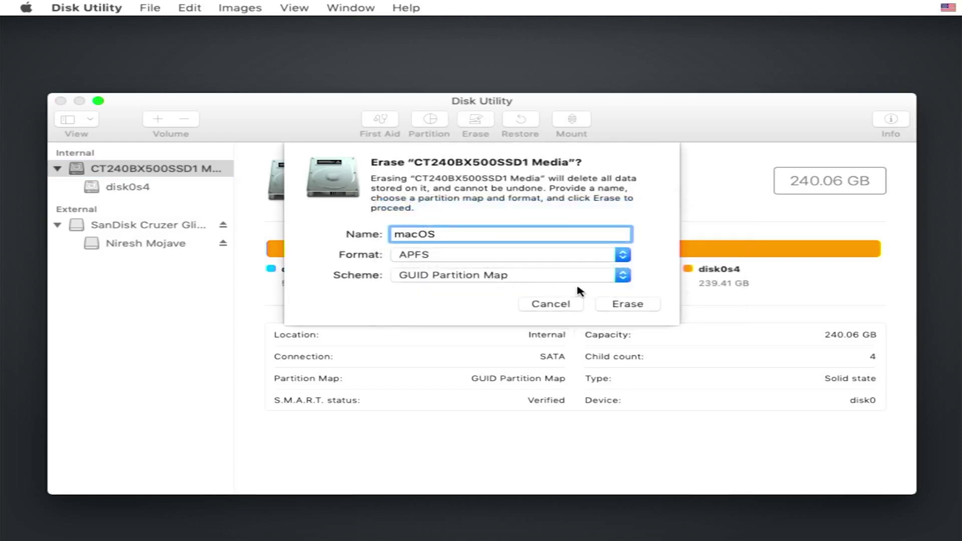
pyautogui.click(624, 305)
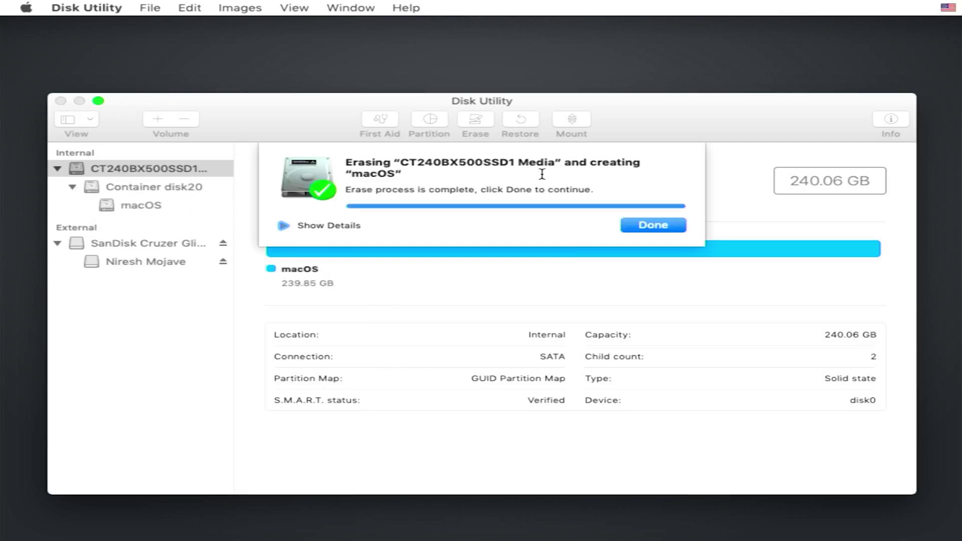
pyautogui.click(657, 228)
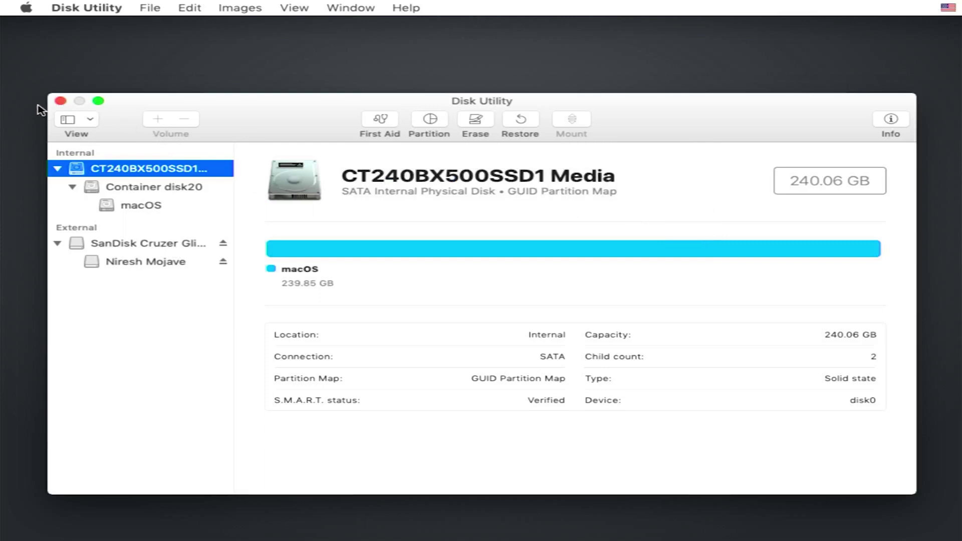
pyautogui.click(60, 101)
# Step: Target the macOS disk, review Kexts > Audio under Customize, accept, and start installing
pyautogui.click(514, 243)
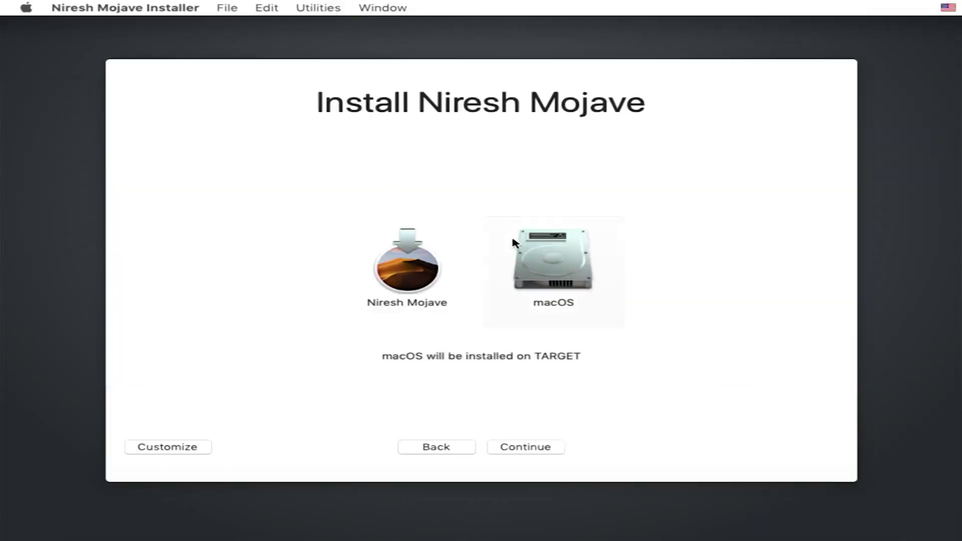
pyautogui.click(153, 448)
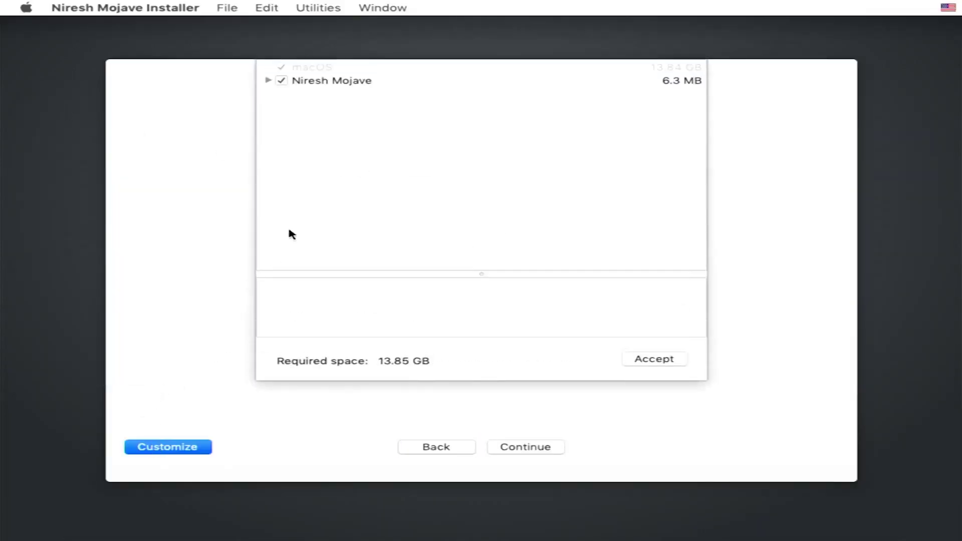
pyautogui.click(269, 81)
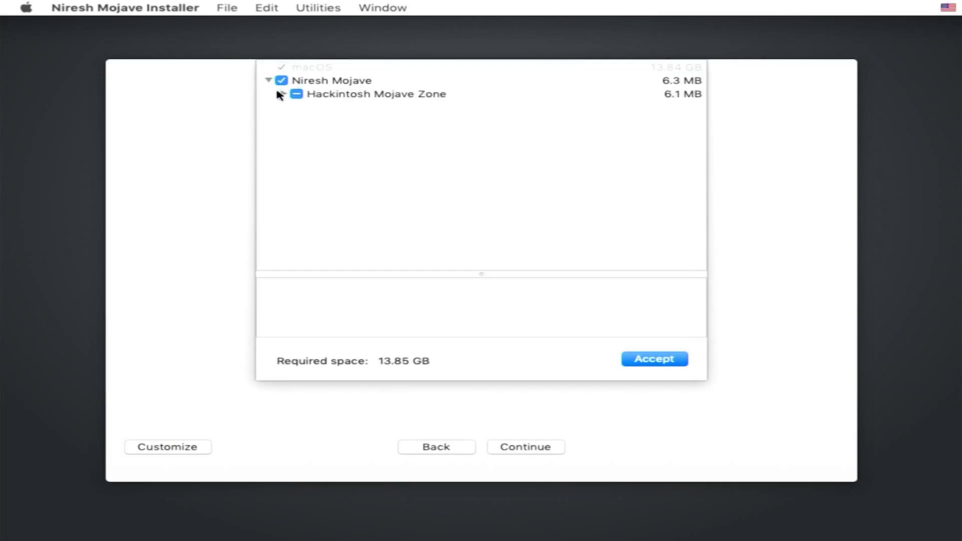
pyautogui.click(281, 95)
pyautogui.click(299, 121)
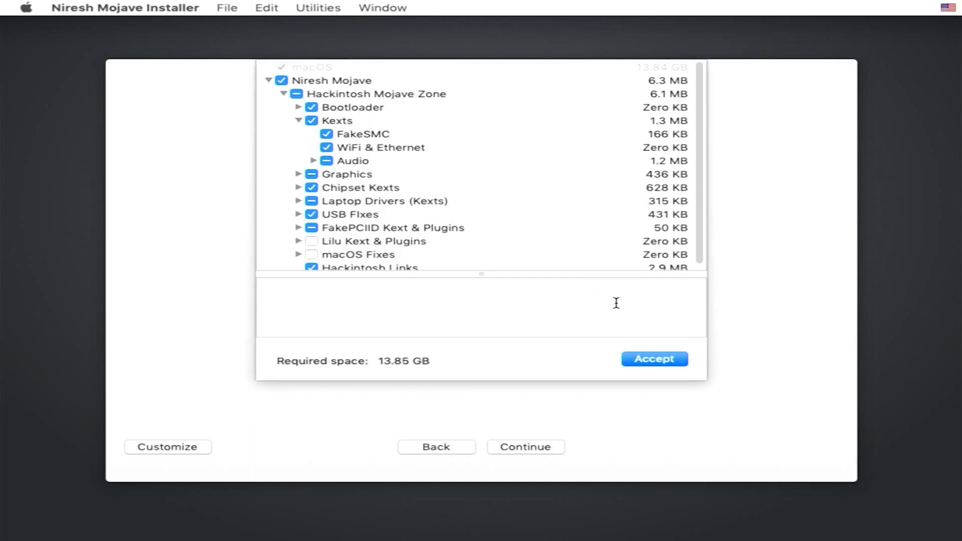
pyautogui.click(313, 160)
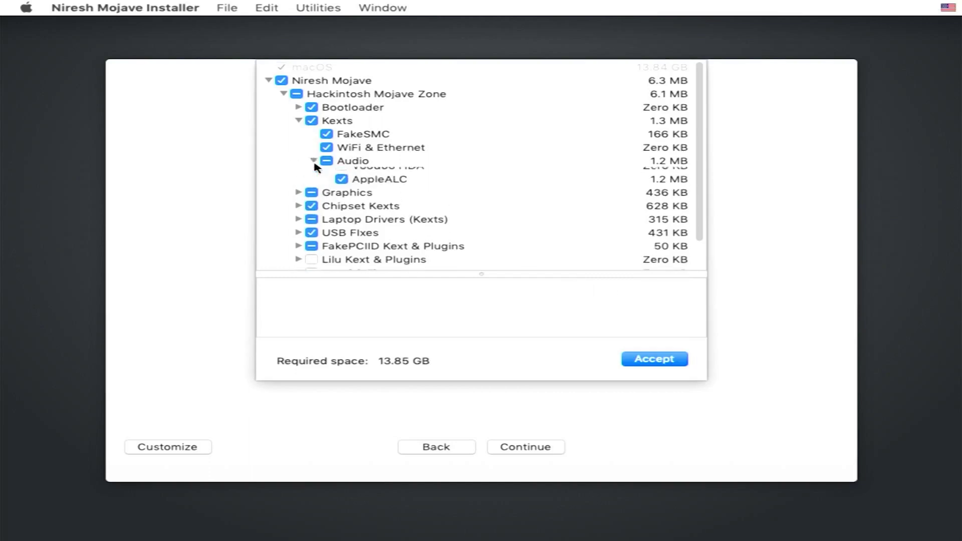
pyautogui.click(665, 362)
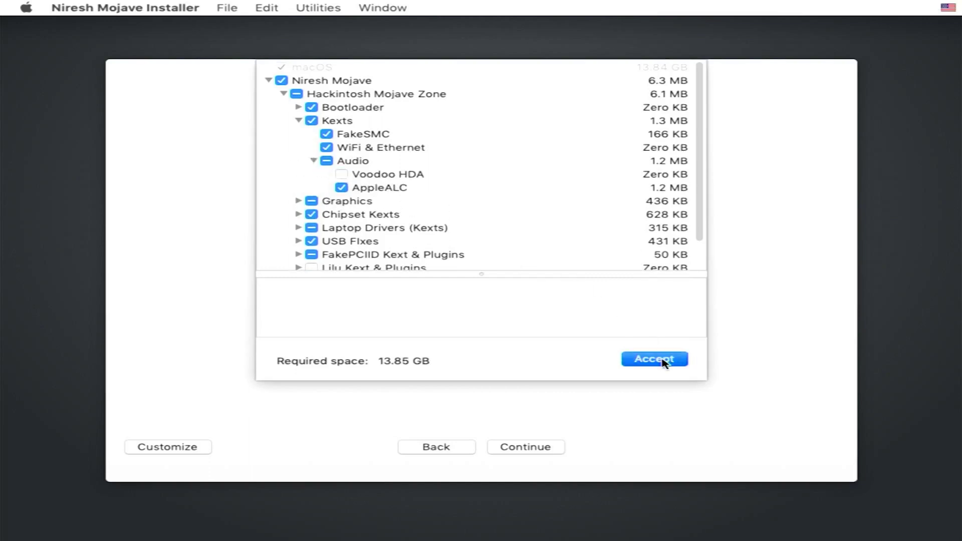
pyautogui.click(552, 445)
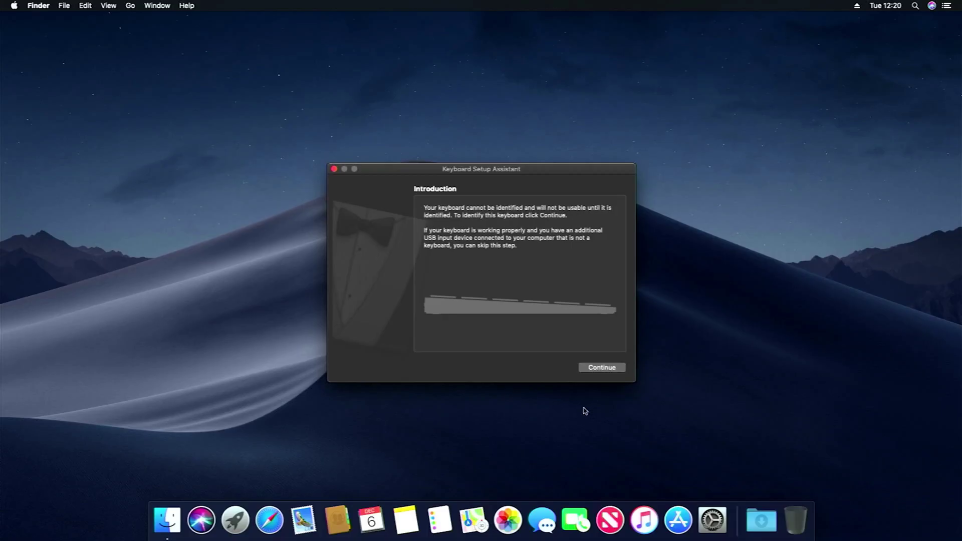
# Step: Finish Keyboard Setup Assistant, view About This Mac (Mojave 10.14.1, GT 630), and open System Report
pyautogui.click(602, 368)
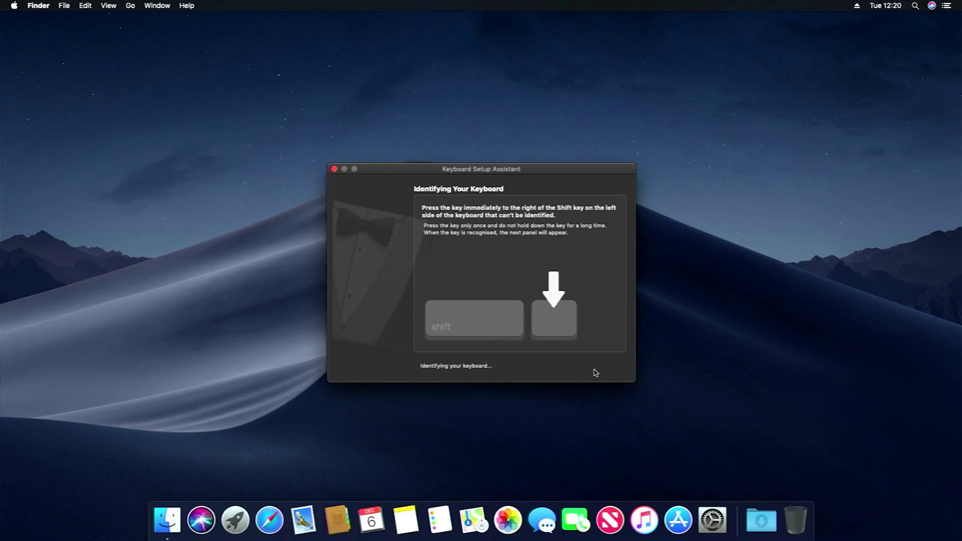
pyautogui.click(601, 368)
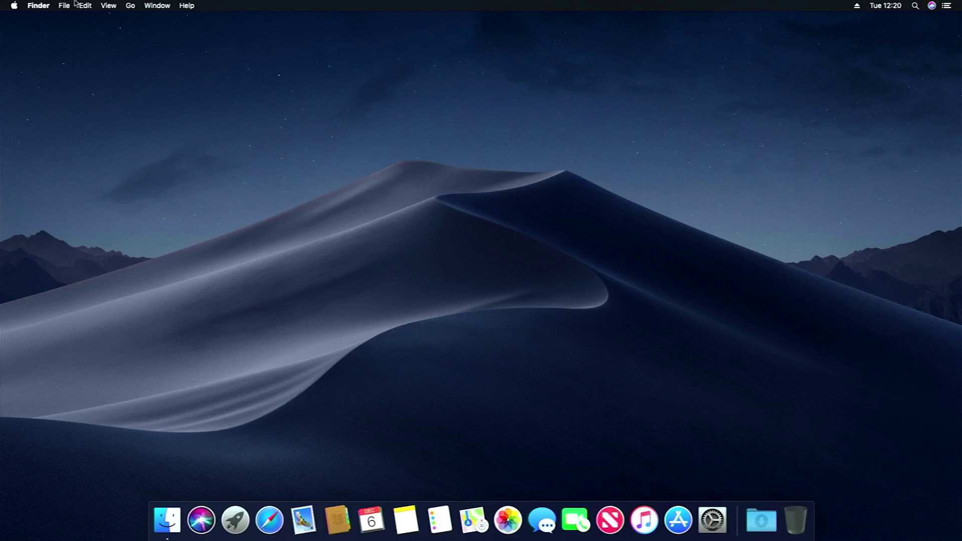
pyautogui.click(15, 6)
pyautogui.click(23, 17)
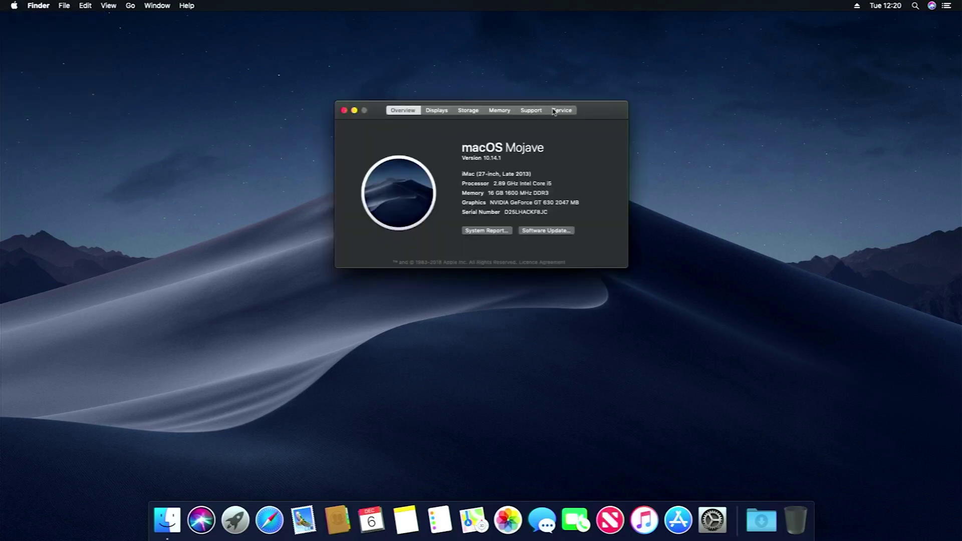
pyautogui.moveTo(601, 113); pyautogui.dragTo(578, 124)
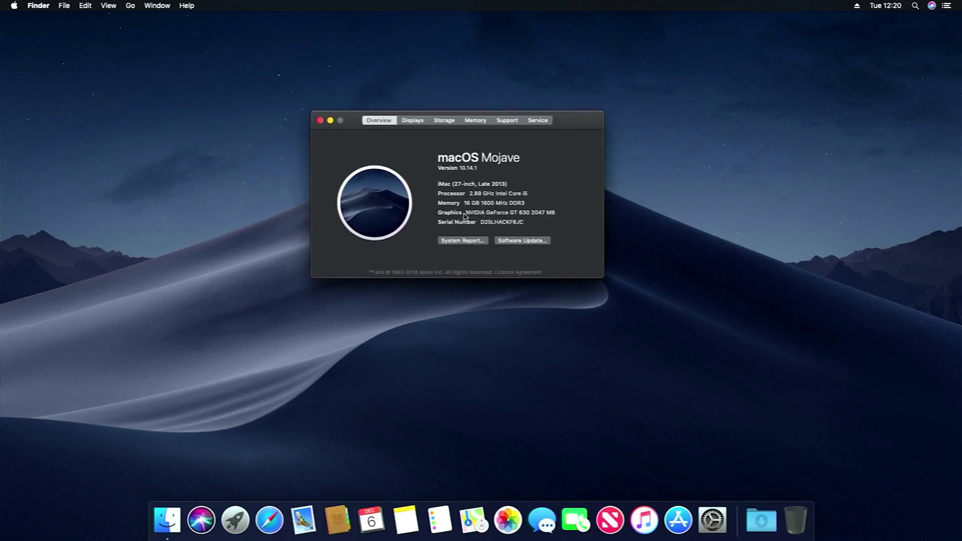
pyautogui.click(483, 241)
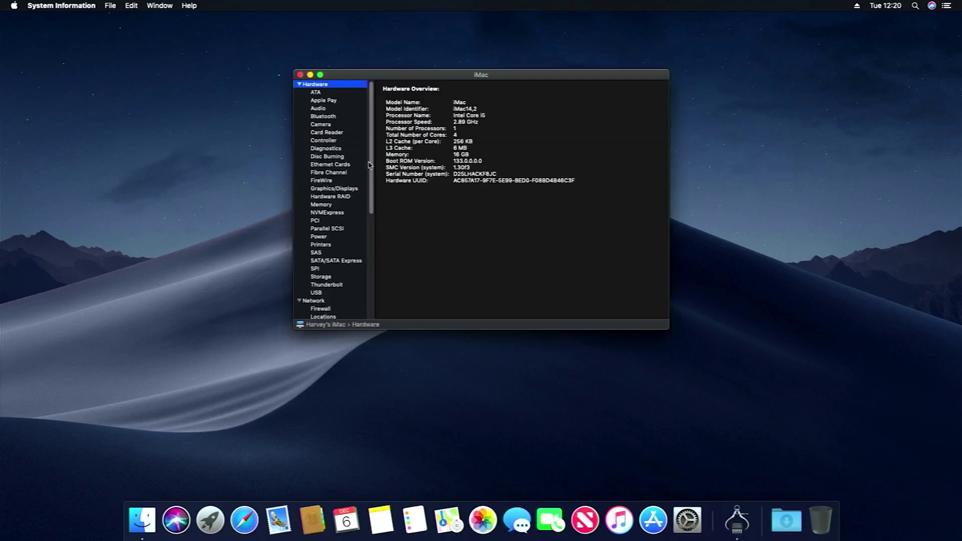
# Step: Check the Graphics/Displays page shows the GeForce GT 630 as Metal-supported, then launch System Preferences
pyautogui.click(329, 189)
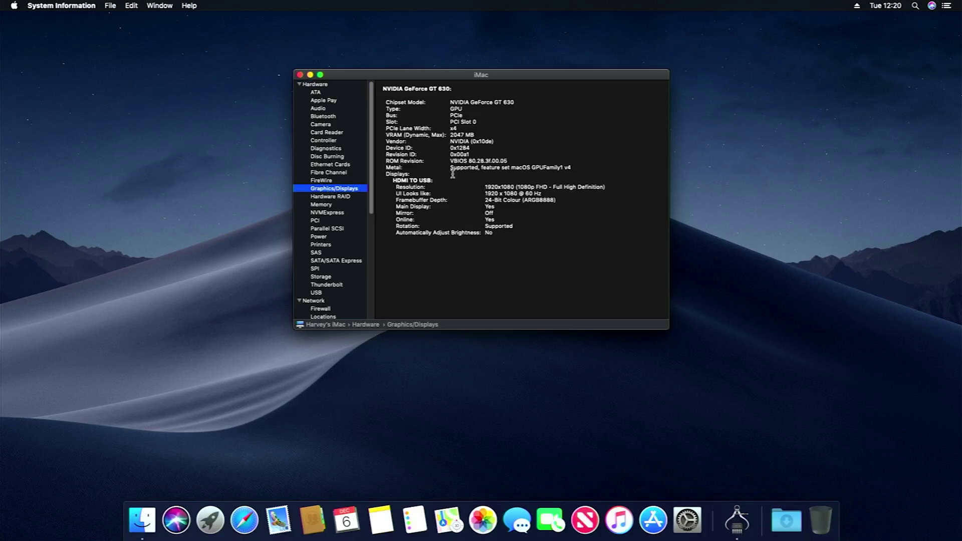
pyautogui.moveTo(449, 169); pyautogui.dragTo(589, 168)
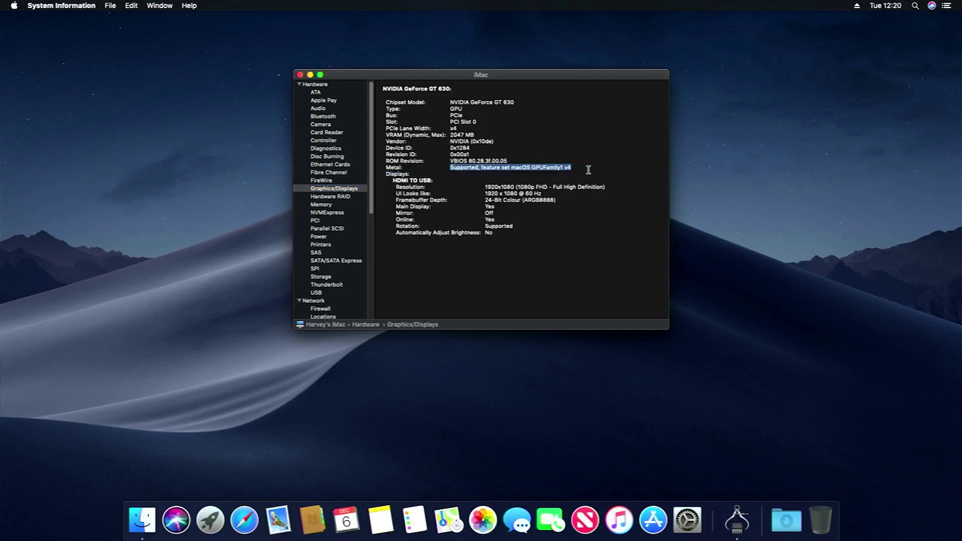
pyautogui.click(560, 169)
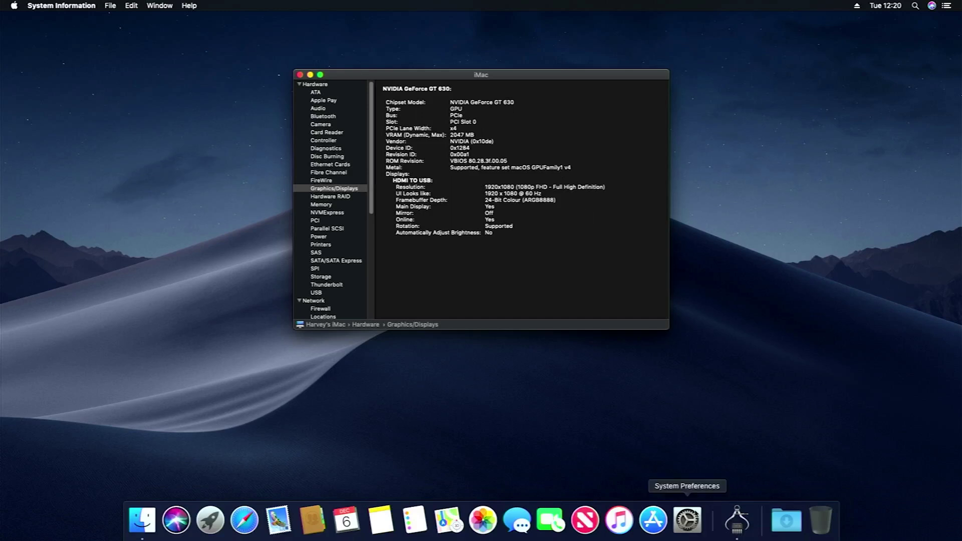
pyautogui.click(687, 521)
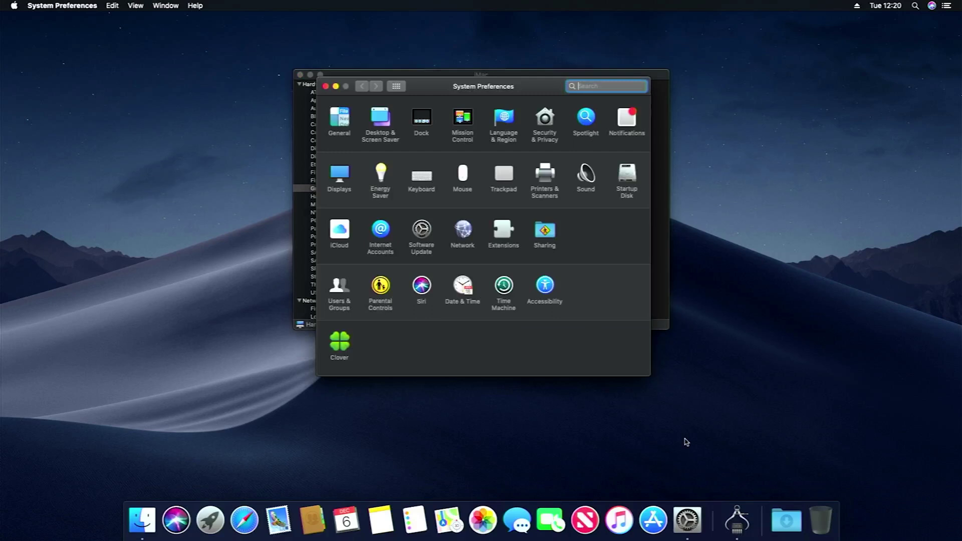